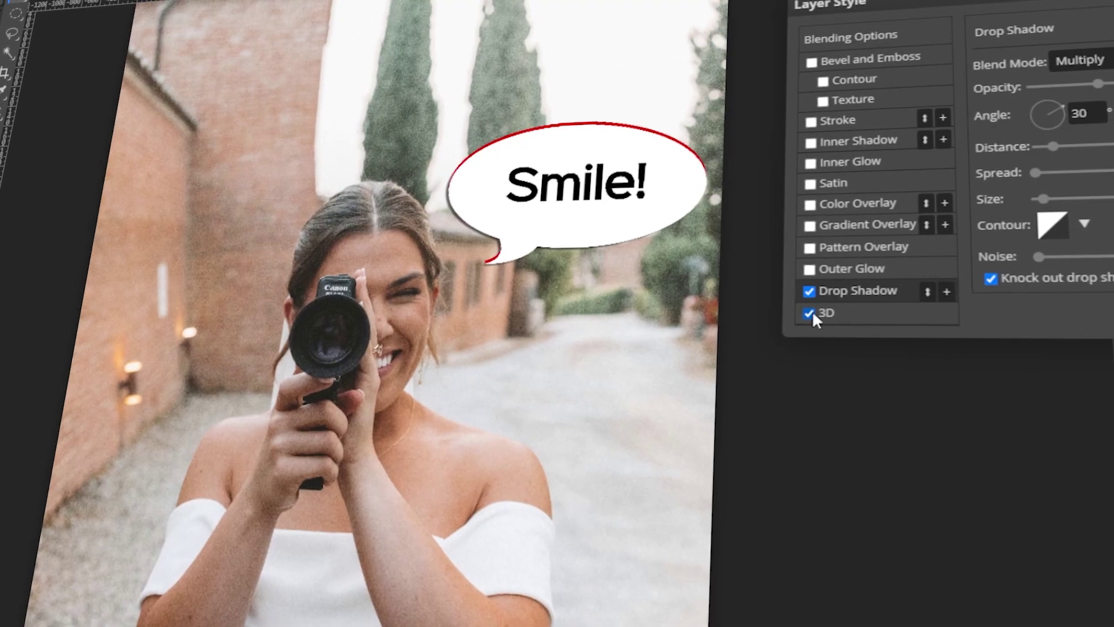
Step: Enable the 3D layer style on the speech bubble and open its Drop Shadow settings
{"action": "left_click", "coordinate": [812, 313]}
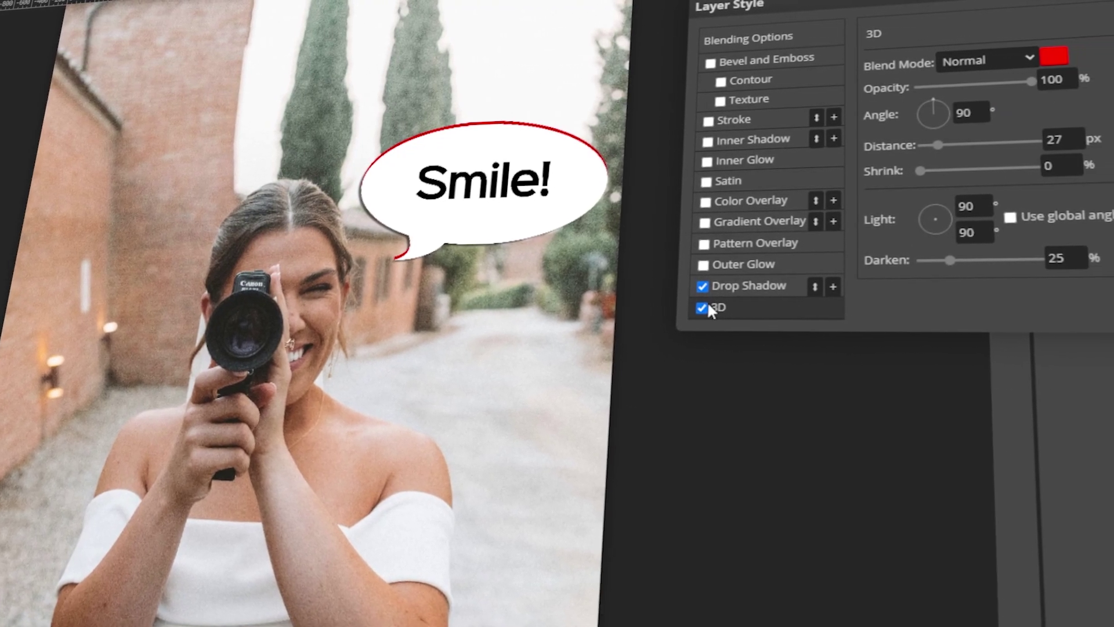
{"action": "left_click", "coordinate": [704, 309]}
{"action": "left_click", "coordinate": [750, 286]}
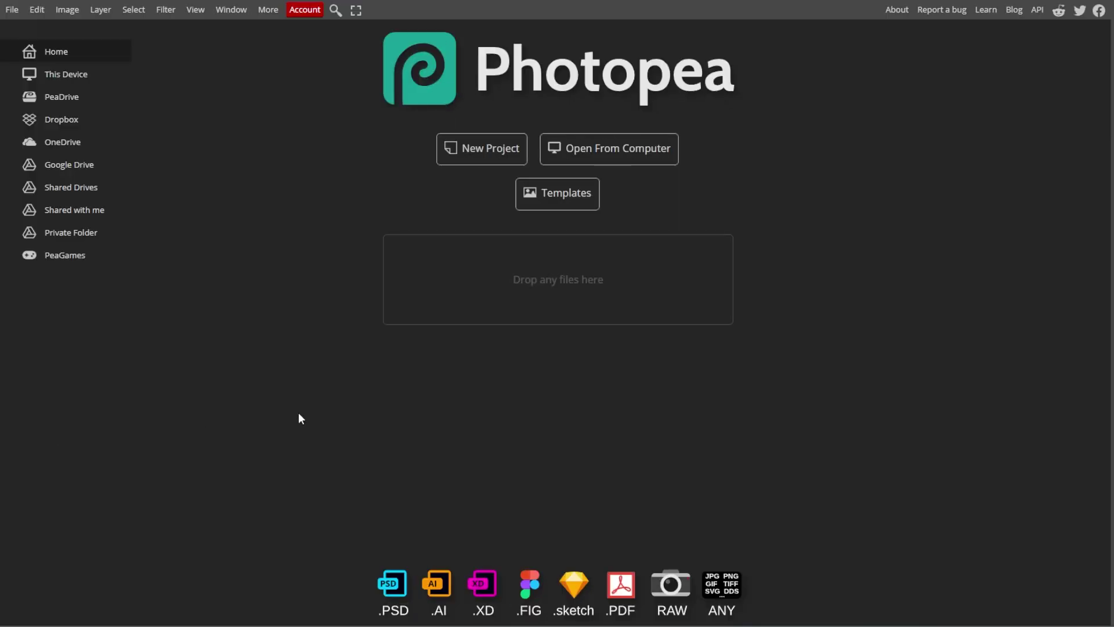
Step: Open the photo of the woman holding a camera
{"action": "left_click", "coordinate": [15, 10]}
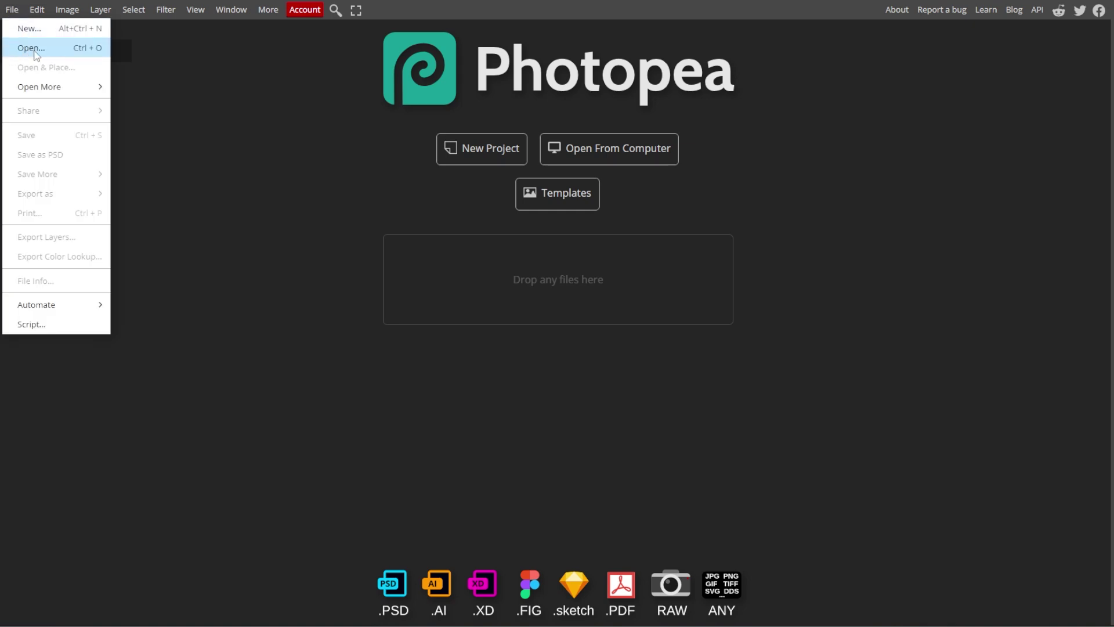
{"action": "left_click", "coordinate": [76, 49]}
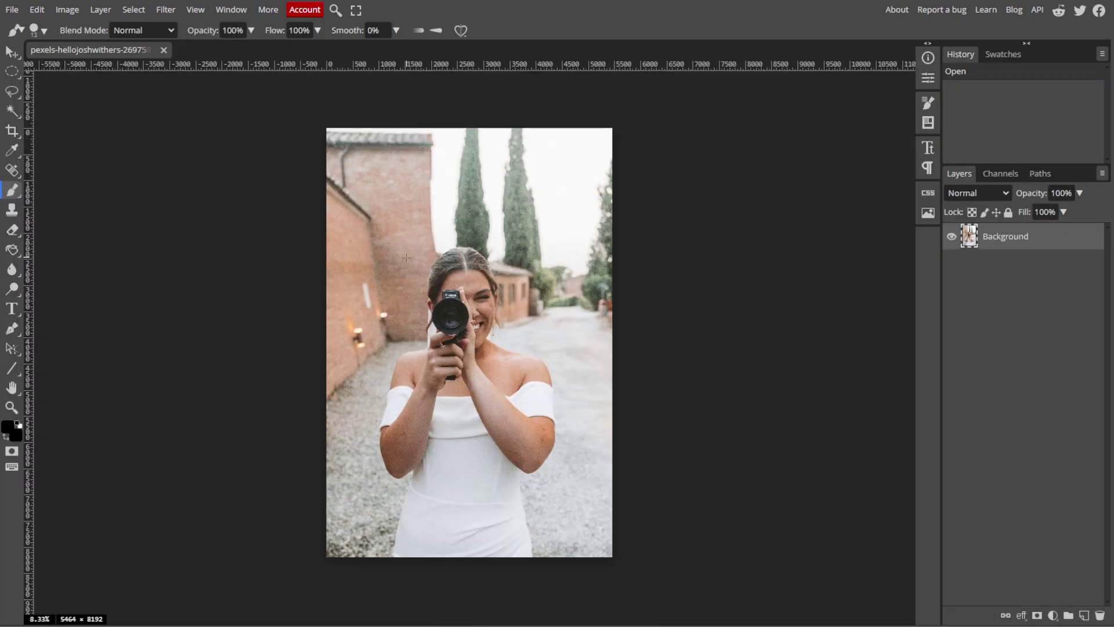
Step: Draw a wide ellipse shape over the cypress trees beside the woman's head and fill it with white
{"action": "right_click", "coordinate": [12, 368]}
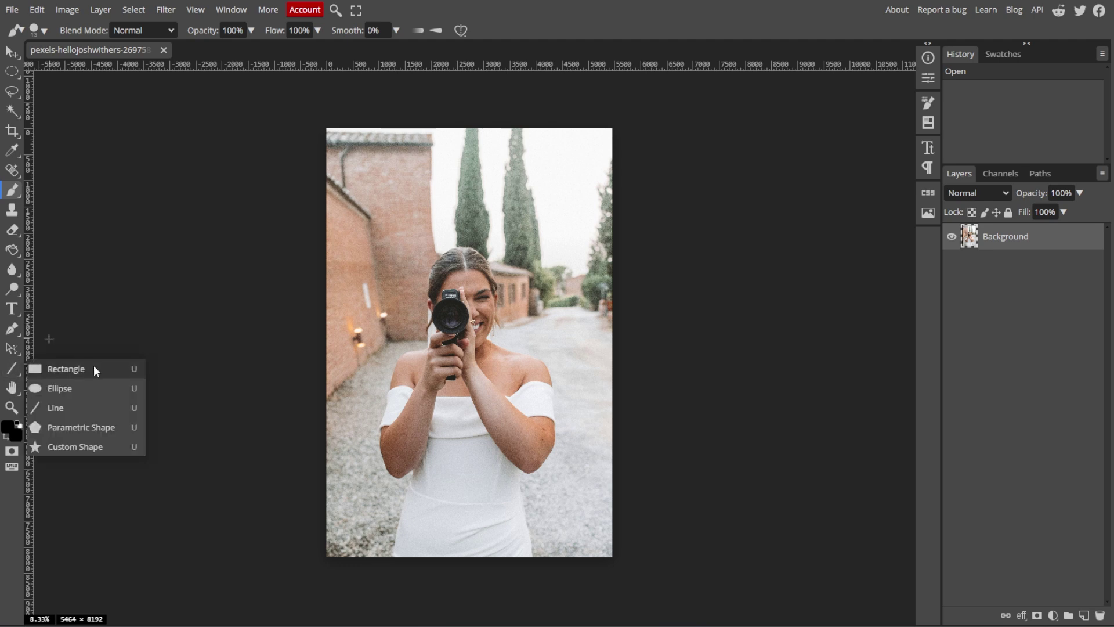
{"action": "left_click", "coordinate": [116, 388]}
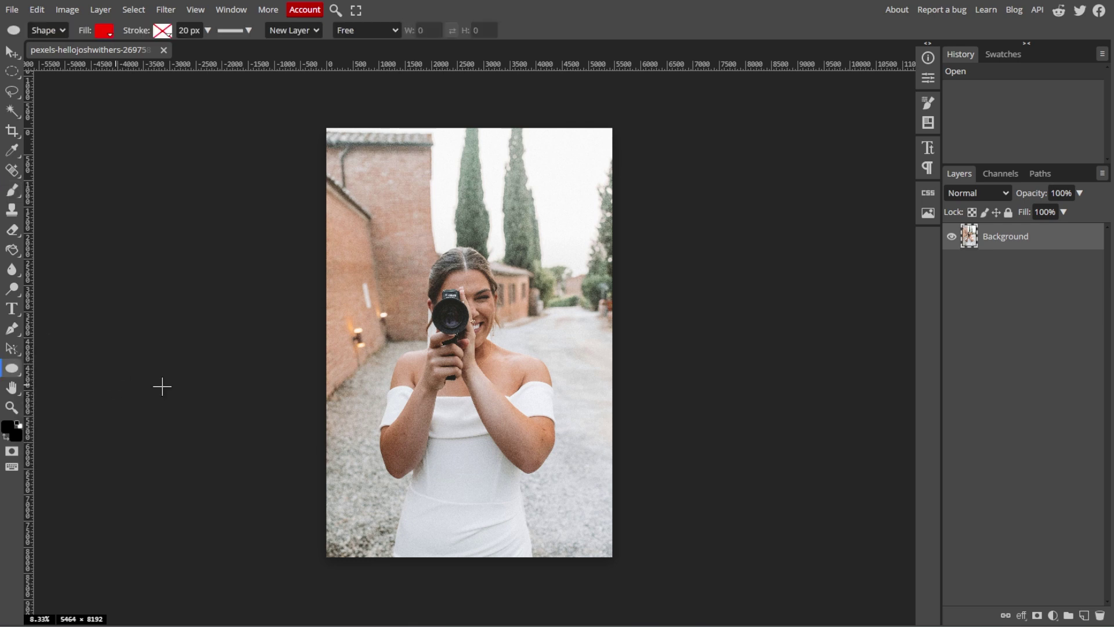
{"action": "scroll", "coordinate": [540, 266], "scroll_direction": "up", "scroll_amount": 1}
{"action": "scroll", "coordinate": [540, 265], "scroll_direction": "up", "scroll_amount": 3}
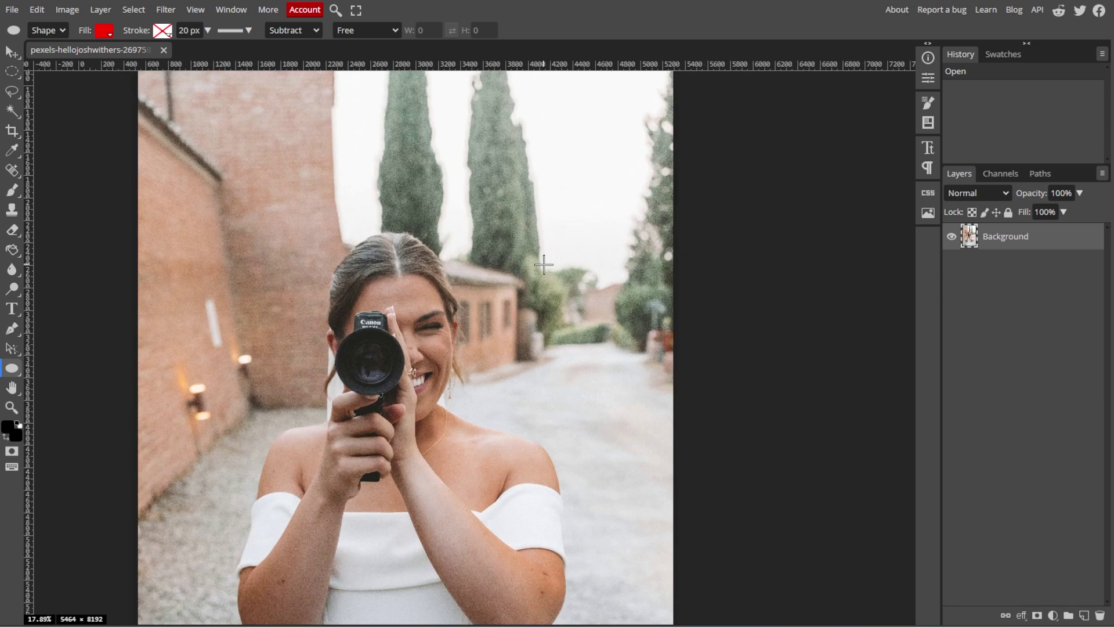
{"action": "left_click_drag", "start_coordinate": [429, 167], "coordinate": [702, 302]}
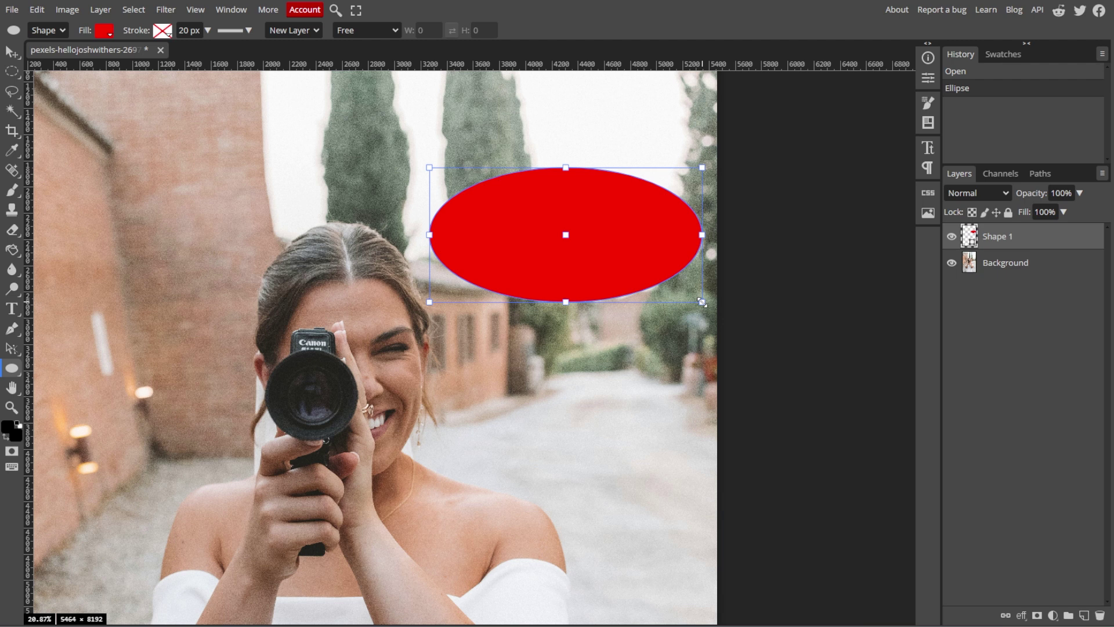
{"action": "left_click", "coordinate": [105, 31]}
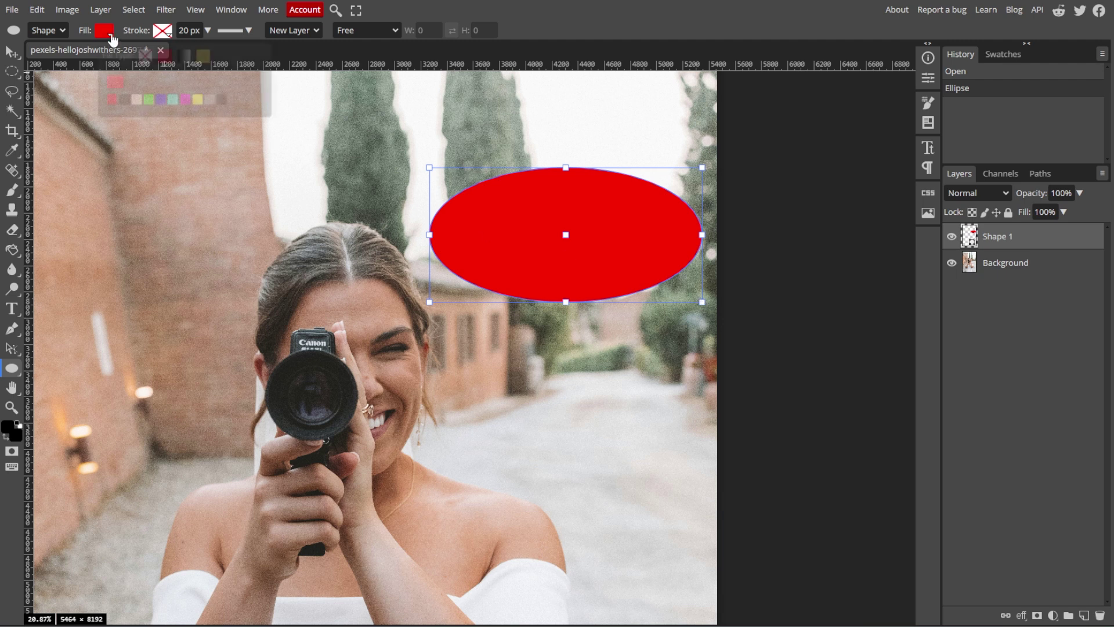
{"action": "left_click", "coordinate": [134, 101]}
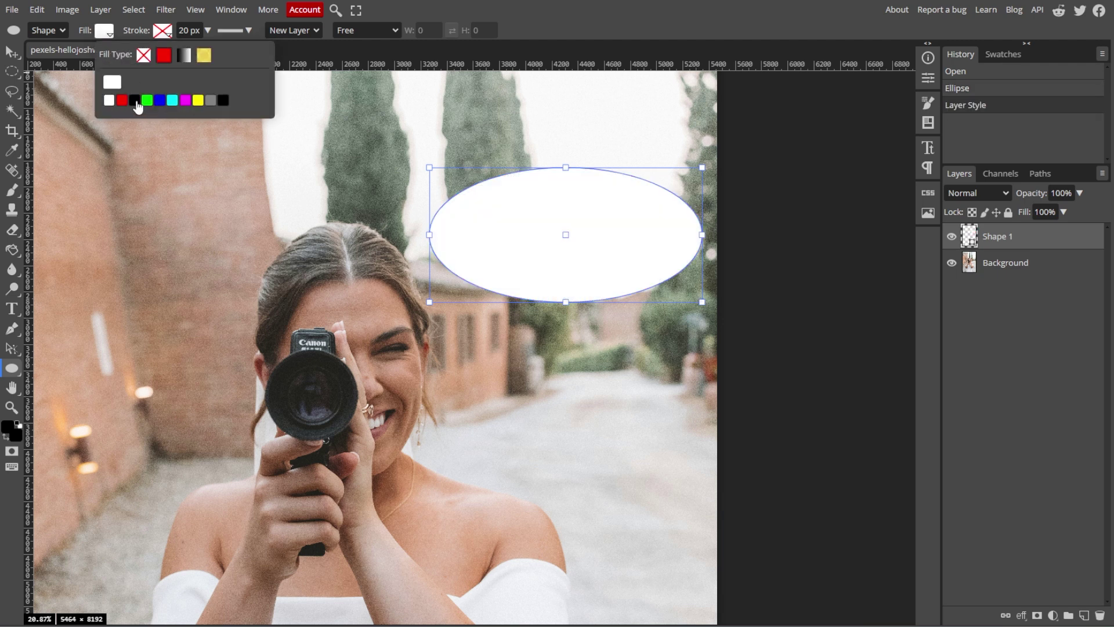
Step: Give the white ellipse a solid black stroke 15 px wide
{"action": "left_click", "coordinate": [162, 30]}
{"action": "left_click", "coordinate": [222, 55]}
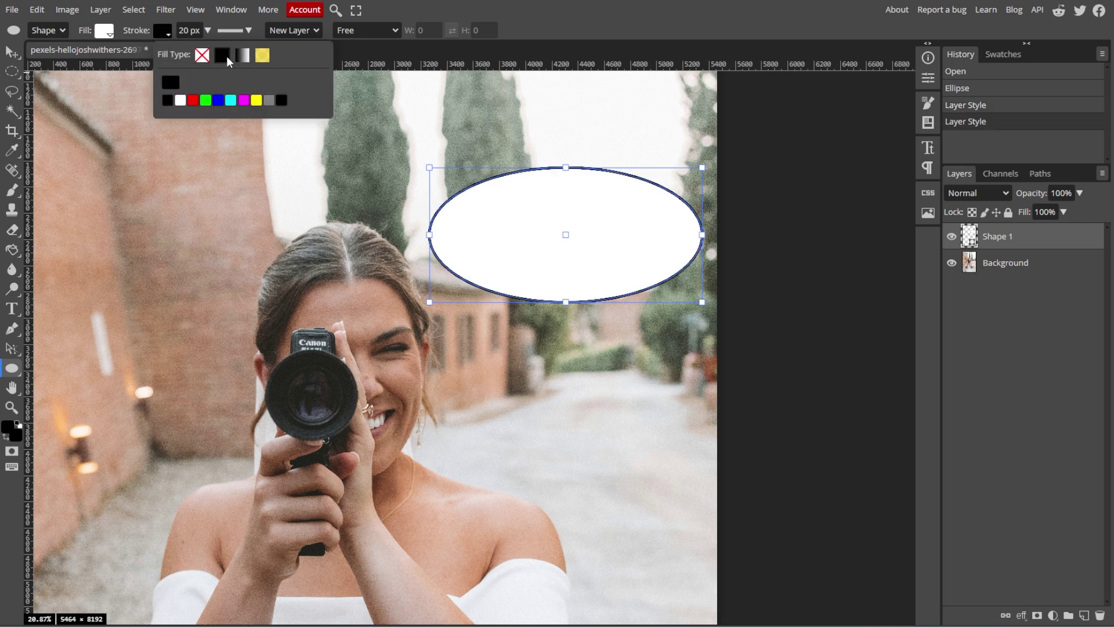
{"action": "left_click", "coordinate": [171, 81]}
{"action": "left_click", "coordinate": [365, 130]}
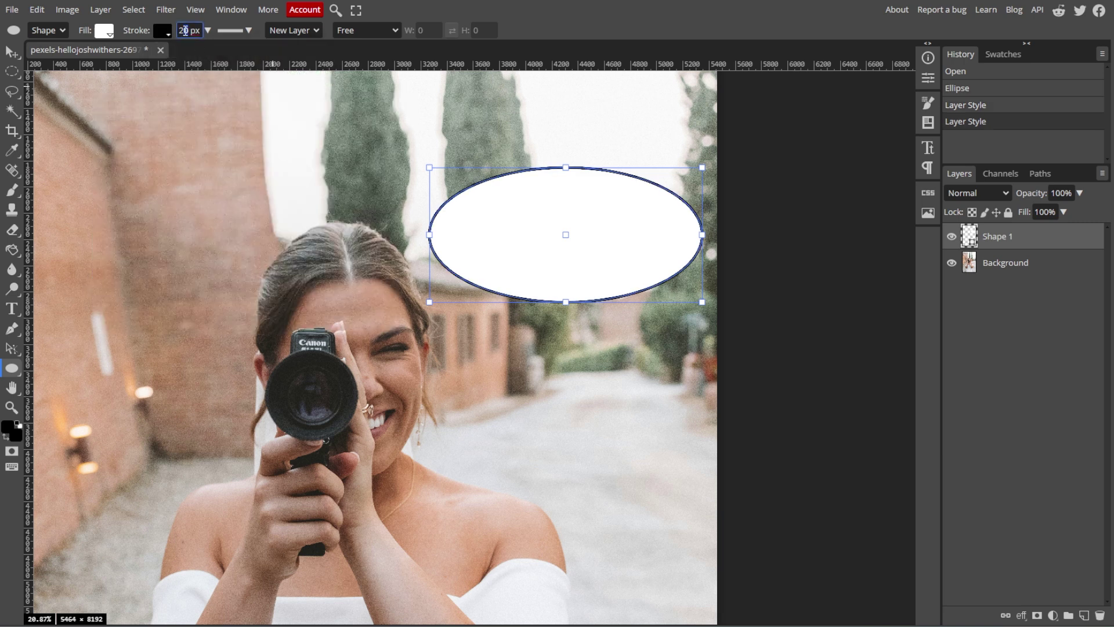
{"action": "left_click", "coordinate": [180, 31]}
{"action": "type", "text": "5"}
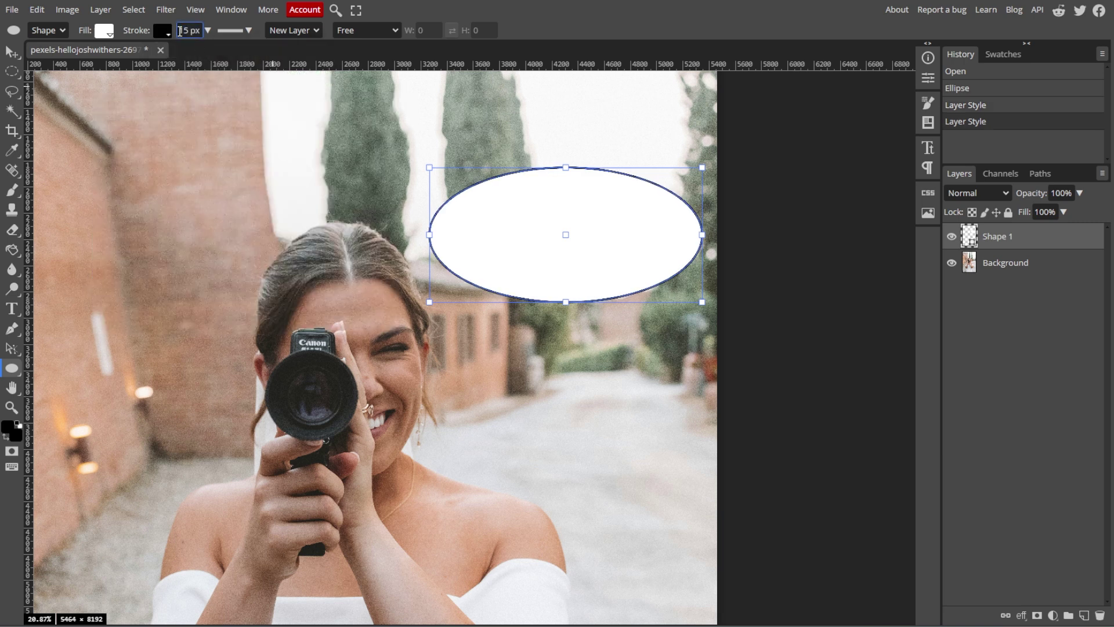
Step: Remove the stroke from the white ellipse
{"action": "left_click", "coordinate": [169, 33]}
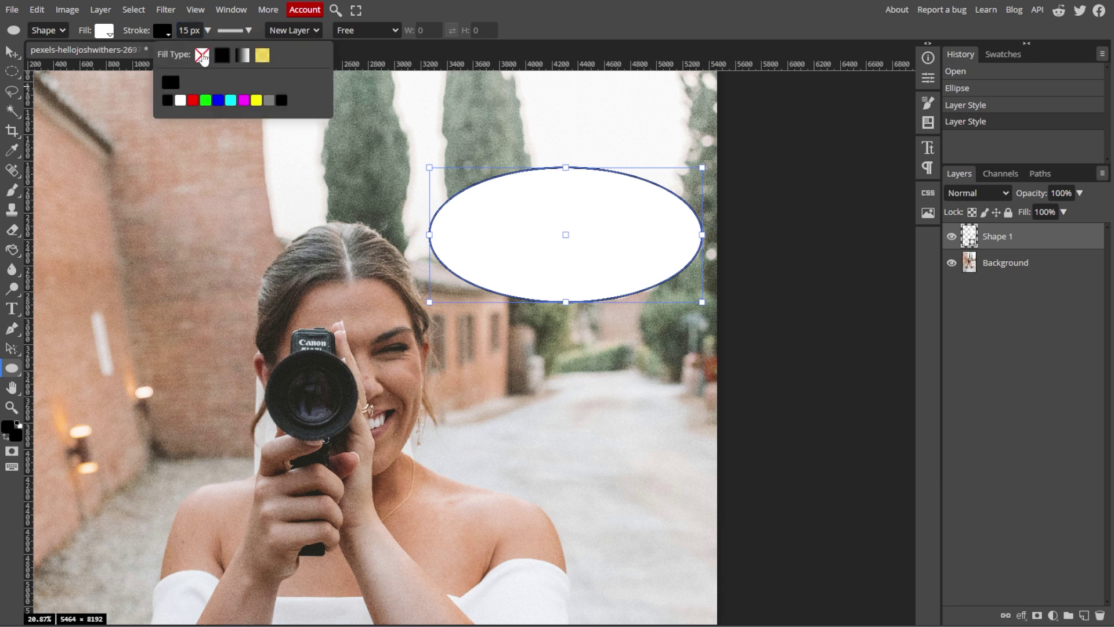
{"action": "left_click", "coordinate": [203, 56]}
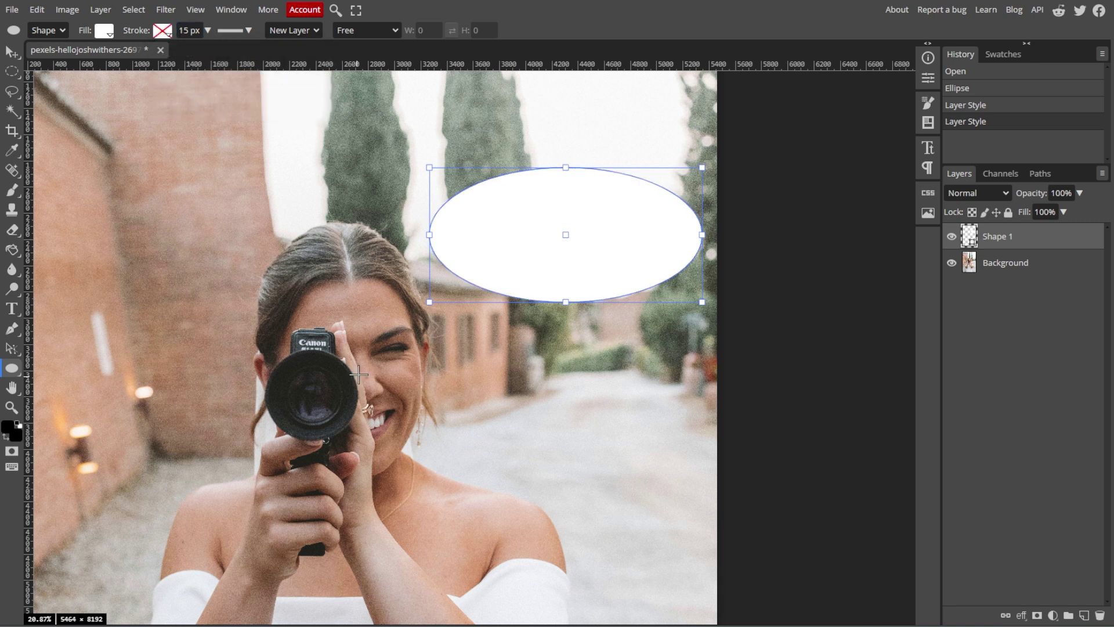
{"action": "scroll", "coordinate": [359, 374], "scroll_direction": "down", "scroll_amount": 1}
{"action": "scroll", "coordinate": [359, 375], "scroll_direction": "up", "scroll_amount": 1}
Step: Select the Pen tool and add a new layer named Tail above the ellipse
{"action": "key", "text": "b"}
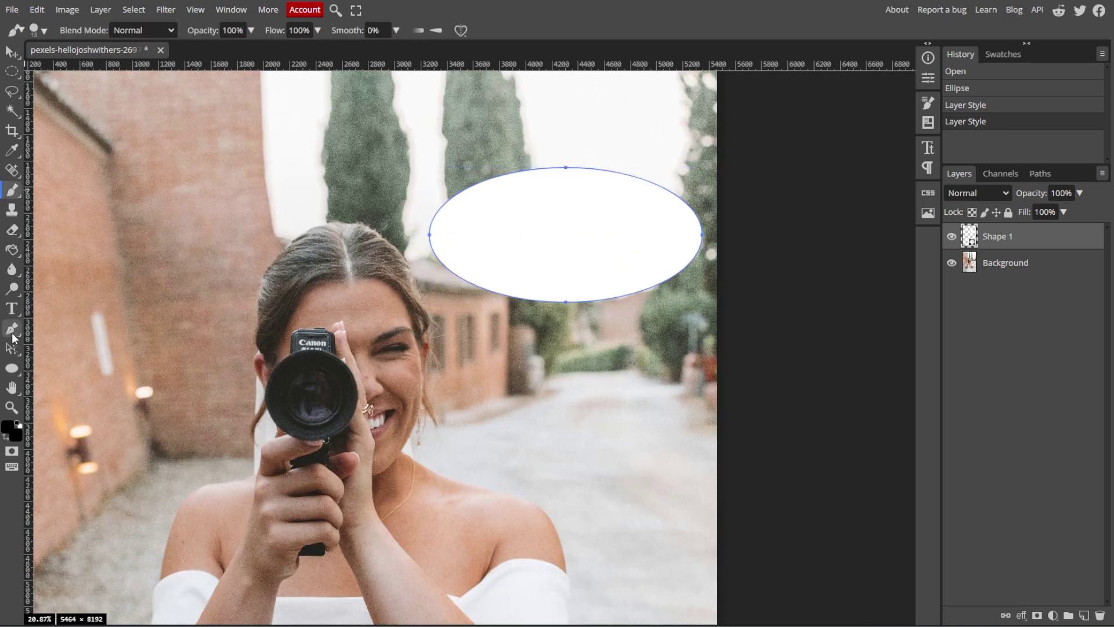
{"action": "right_click", "coordinate": [13, 329]}
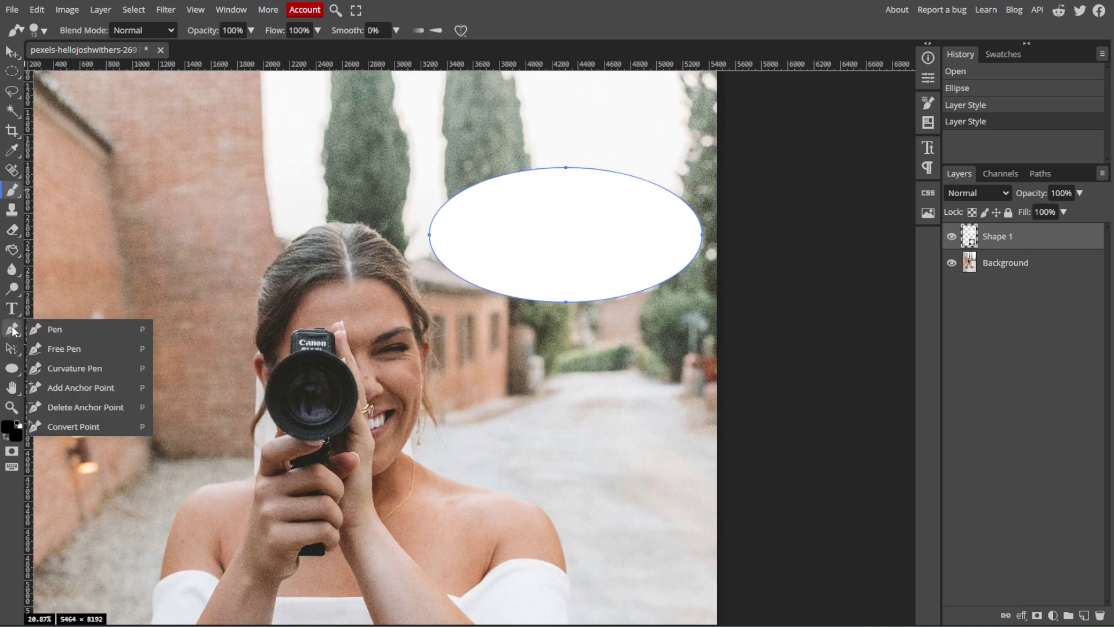
{"action": "left_click", "coordinate": [66, 330]}
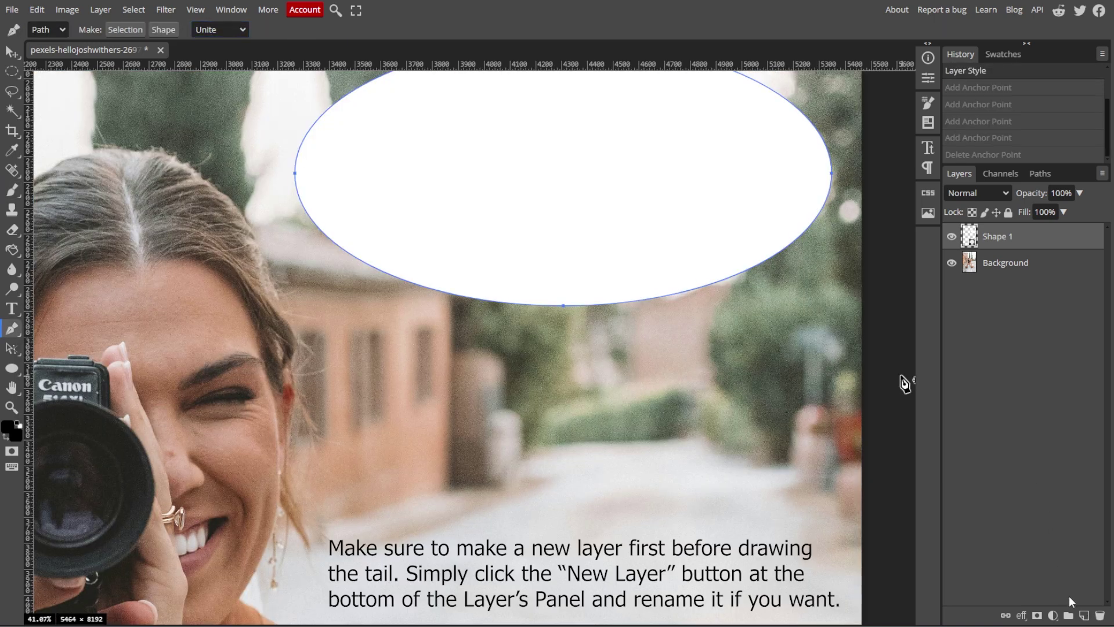
{"action": "left_click", "coordinate": [1084, 615]}
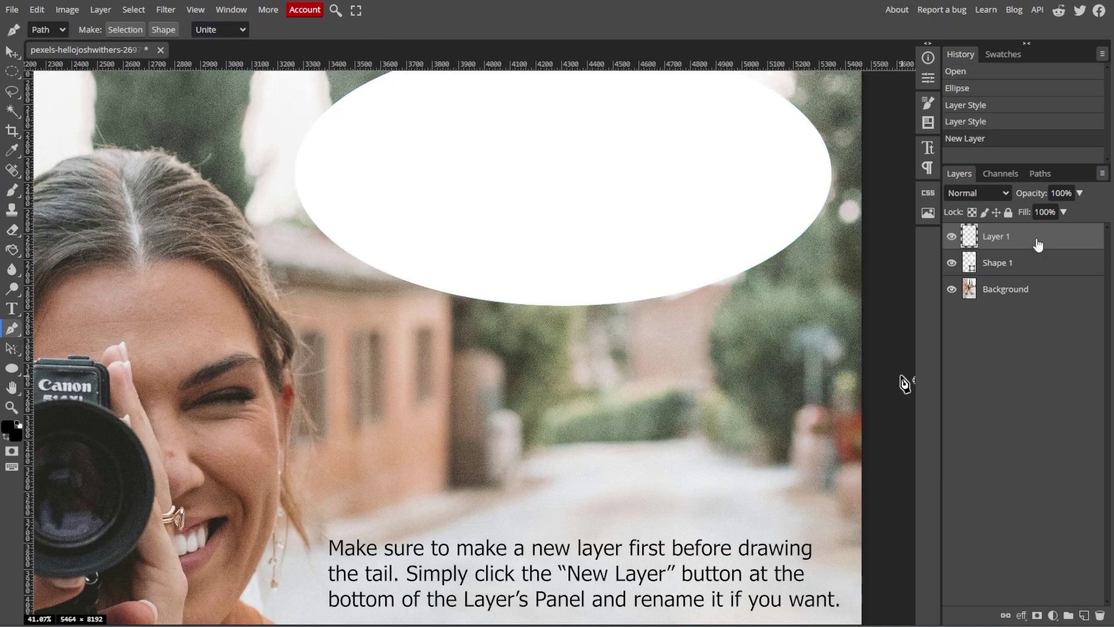
{"action": "double_click", "coordinate": [1005, 242]}
{"action": "type", "text": "T"}
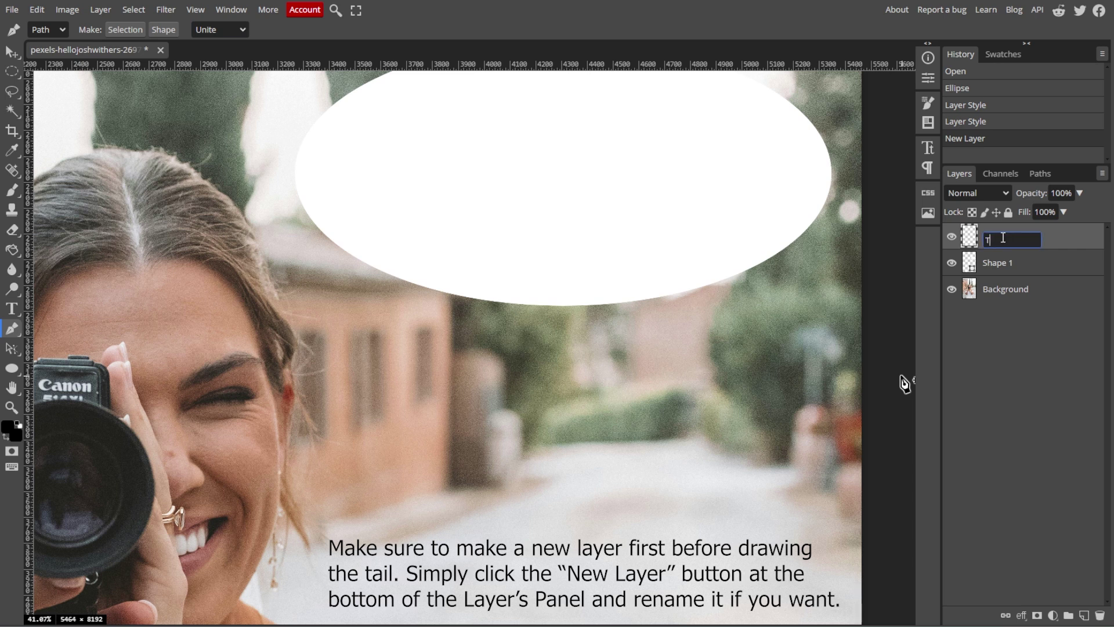
{"action": "type", "text": "ail"}
{"action": "left_click", "coordinate": [1060, 246]}
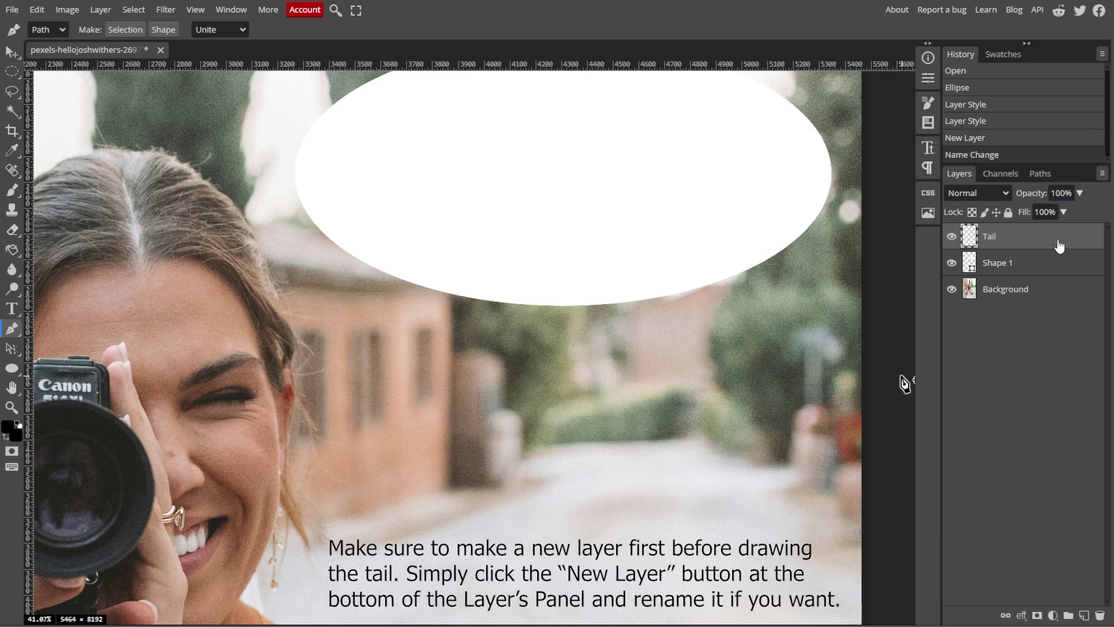
Step: Start the tail path on the ellipse's lower-left edge and curve its first segment down to a tip near the woman's face
{"action": "left_click", "coordinate": [411, 277]}
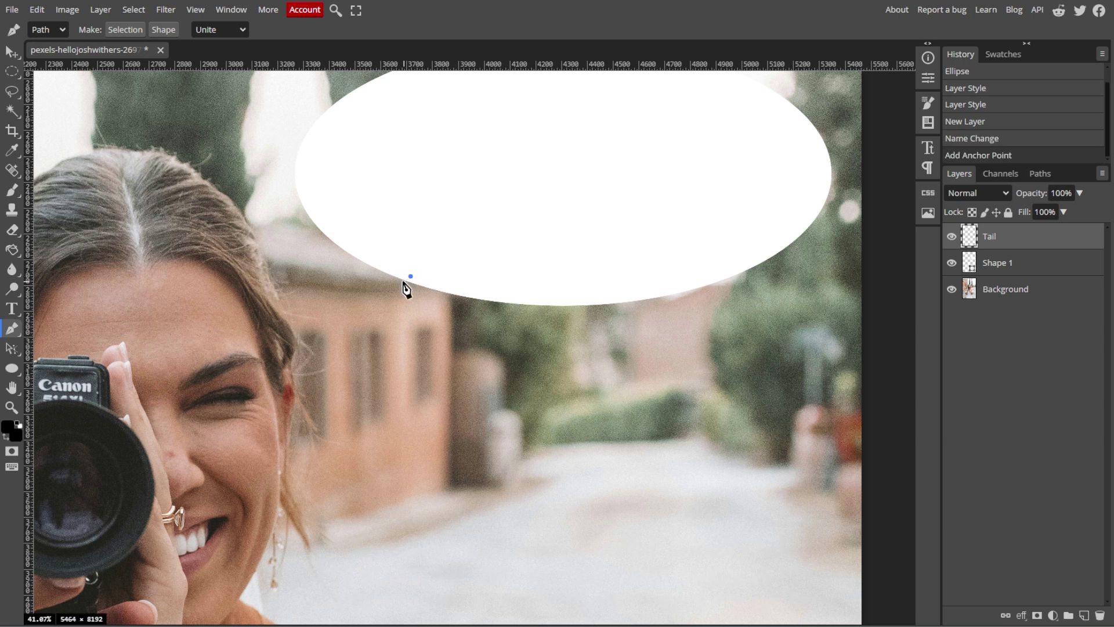
{"action": "left_click_drag", "start_coordinate": [386, 336], "coordinate": [353, 351]}
{"action": "left_click", "coordinate": [457, 332]}
{"action": "key", "text": "ctrl+z"}
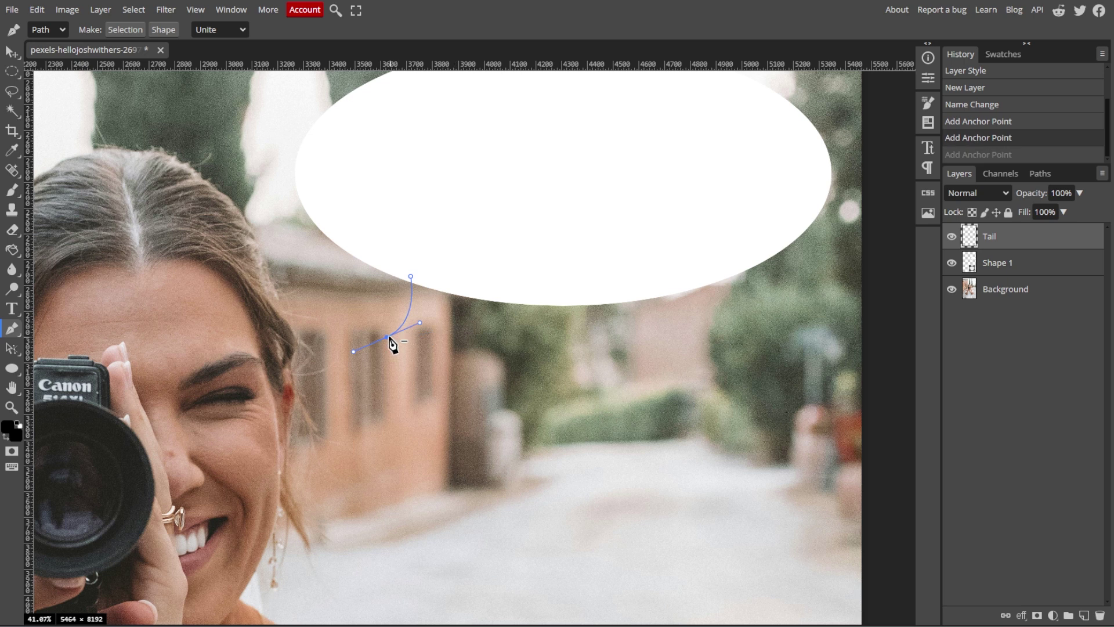
{"action": "left_click_drag", "start_coordinate": [420, 324], "coordinate": [456, 312]}
{"action": "left_click_drag", "start_coordinate": [388, 336], "coordinate": [440, 325]}
{"action": "mouse_move", "coordinate": [353, 344]}
{"action": "left_mouse_down"}
{"action": "mouse_move", "coordinate": [391, 339]}
{"action": "mouse_move", "coordinate": [354, 335]}
{"action": "left_mouse_up"}
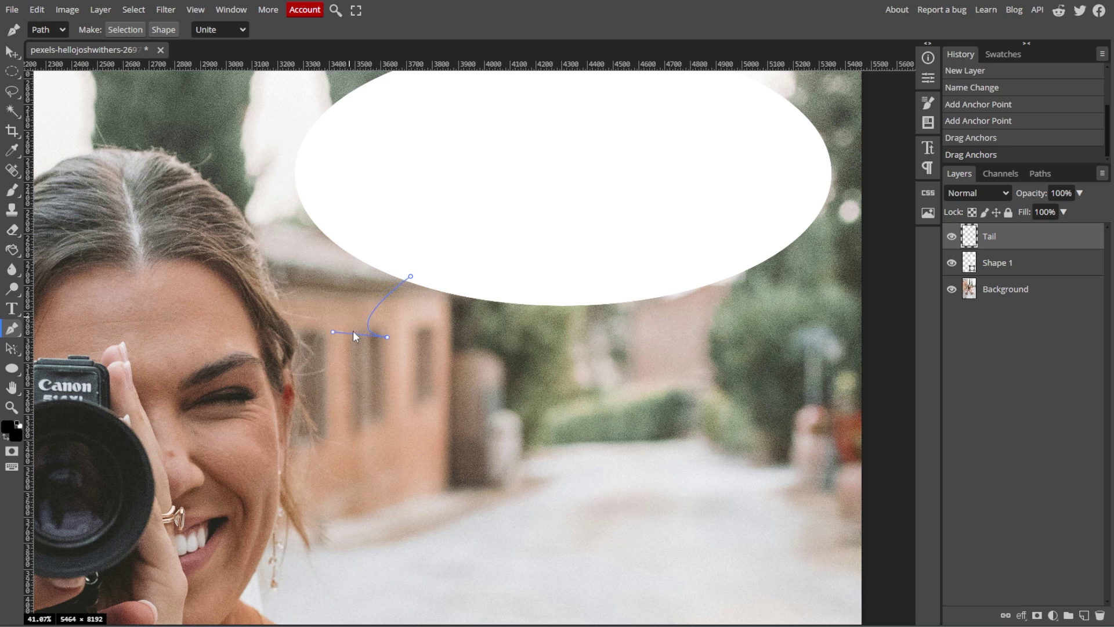
Step: Curve the tail path from its tip back up to the ellipse's bottom edge and close it at the starting point
{"action": "left_click_drag", "start_coordinate": [437, 320], "coordinate": [445, 343]}
{"action": "left_click", "coordinate": [500, 296]}
{"action": "key", "text": "ctrl+z"}
{"action": "left_click", "coordinate": [474, 308], "text": "alt"}
{"action": "key", "text": "ctrl+z"}
{"action": "left_click_drag", "start_coordinate": [477, 296], "coordinate": [503, 292]}
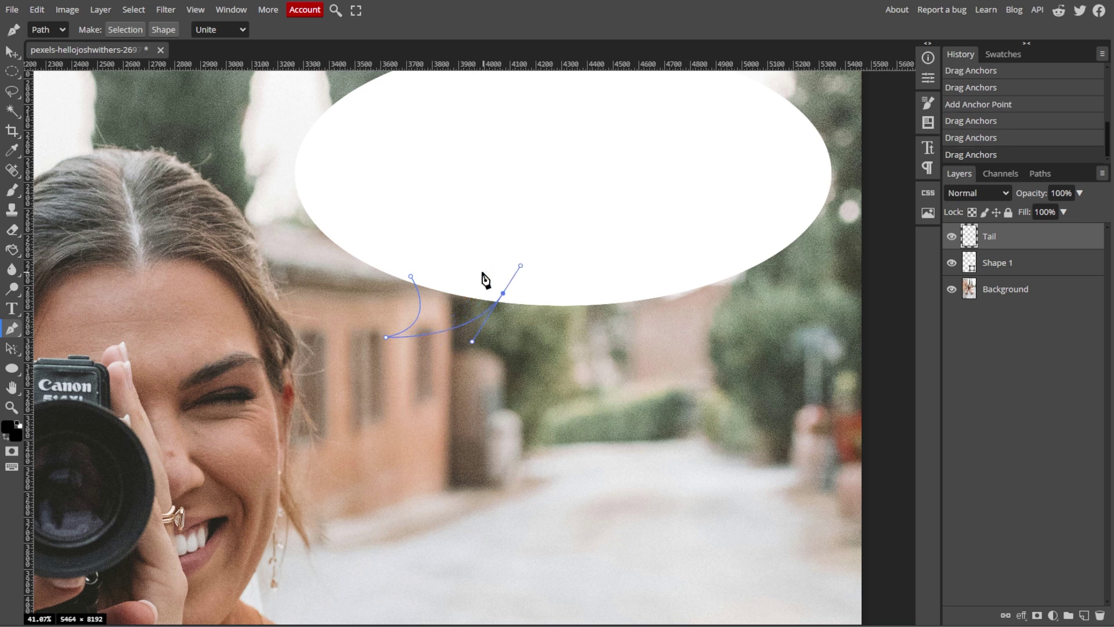
{"action": "left_click", "coordinate": [412, 277]}
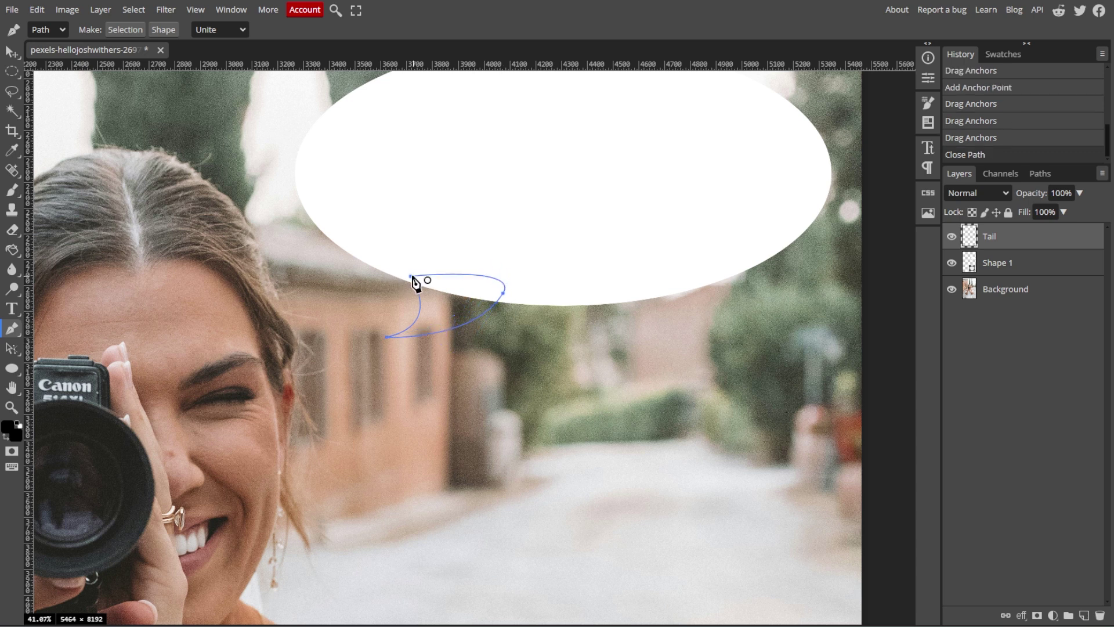
Step: Switch the Pen tool's mode from Path to Shape
{"action": "left_click", "coordinate": [62, 36]}
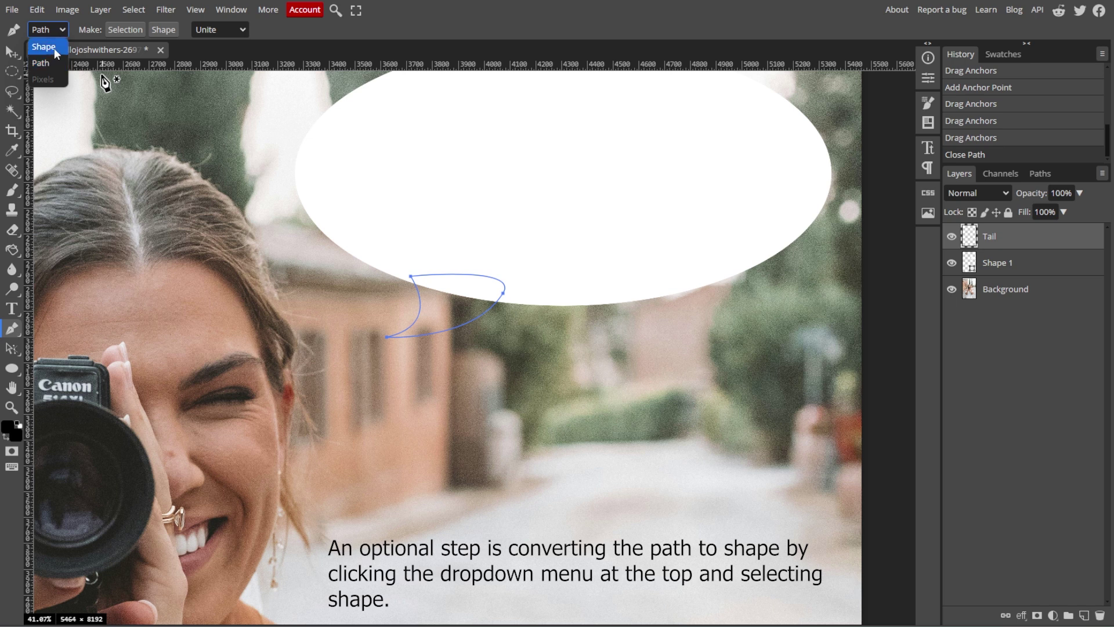
{"action": "left_click", "coordinate": [54, 47]}
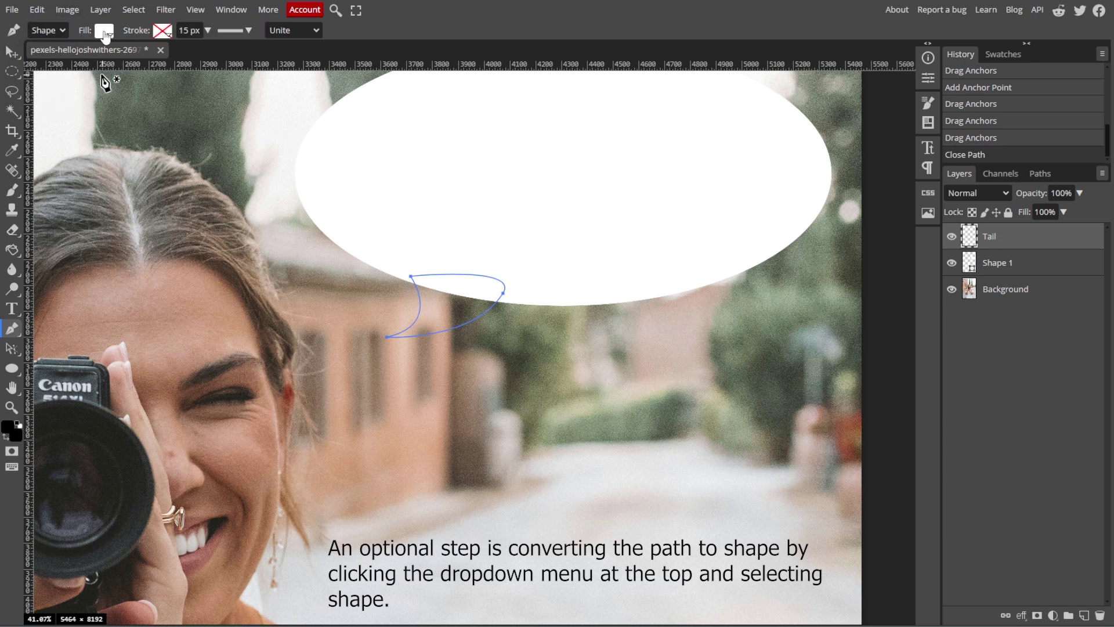
Step: Try to fill the tail path with the black foreground colour
{"action": "right_click", "coordinate": [456, 308]}
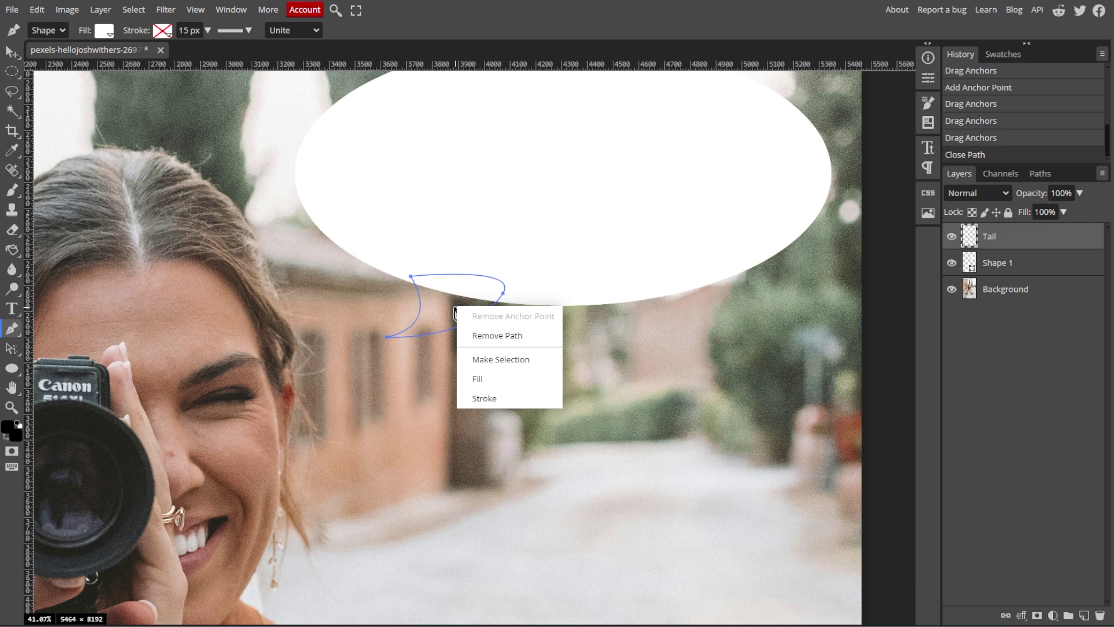
{"action": "left_click", "coordinate": [481, 379]}
{"action": "key", "text": "ctrl+z"}
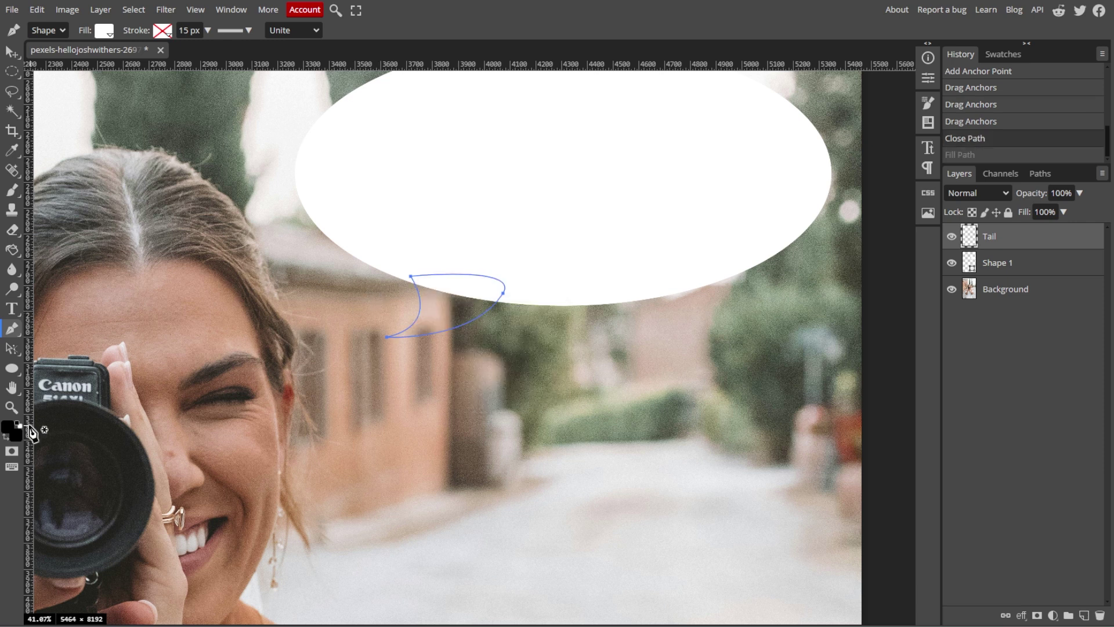
Step: Make white the foreground colour and fill the tail path with it
{"action": "left_click", "coordinate": [18, 429]}
{"action": "right_click", "coordinate": [464, 302]}
{"action": "left_click", "coordinate": [488, 371]}
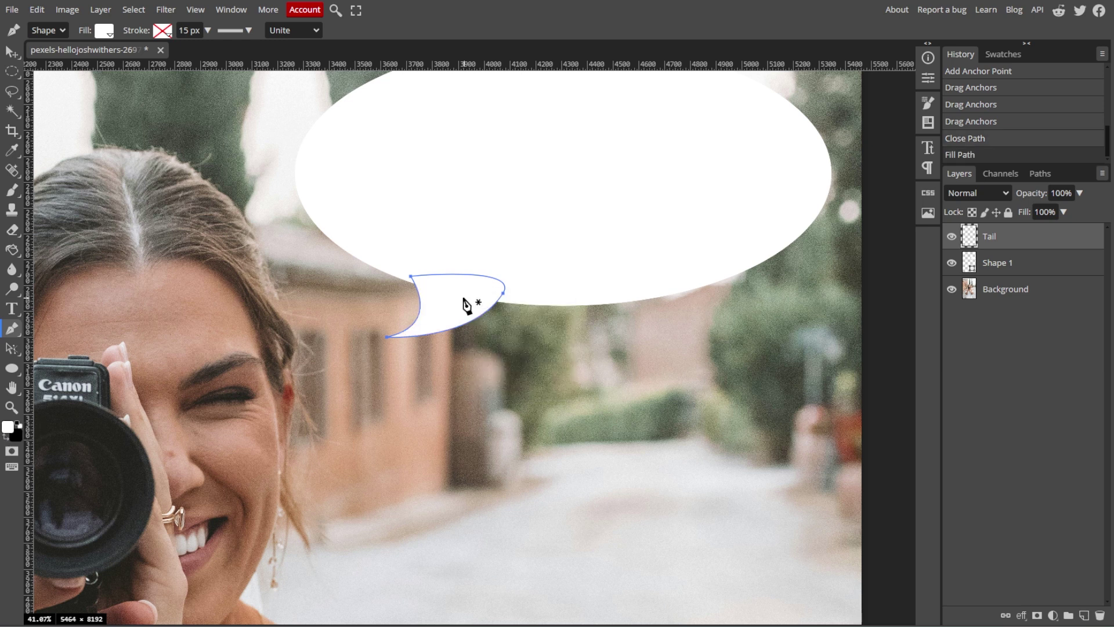
Step: Select the Shape 1 and Tail layers together and merge them into one layer
{"action": "left_click", "coordinate": [11, 53]}
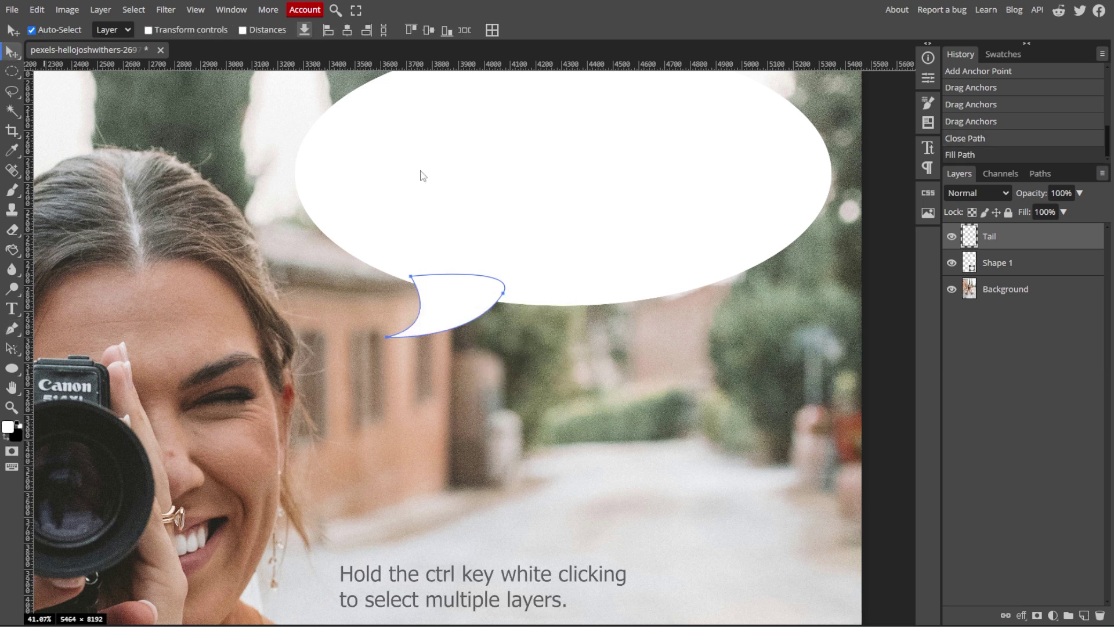
{"action": "left_click", "coordinate": [1013, 268], "text": "ctrl"}
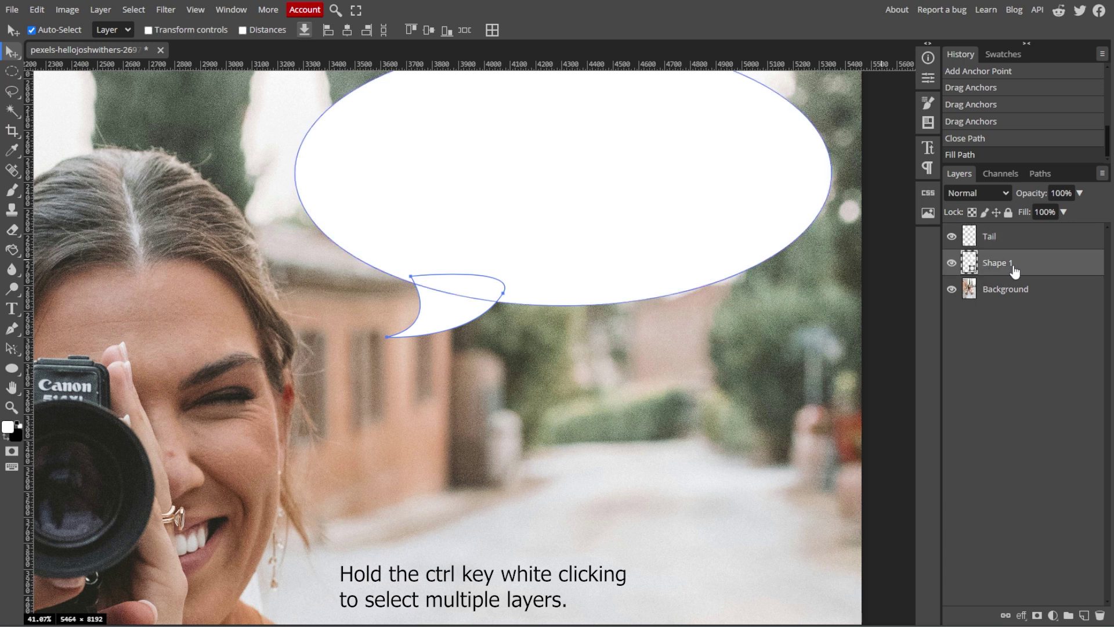
{"action": "left_click", "coordinate": [1009, 235], "text": "ctrl"}
{"action": "right_click", "coordinate": [986, 233]}
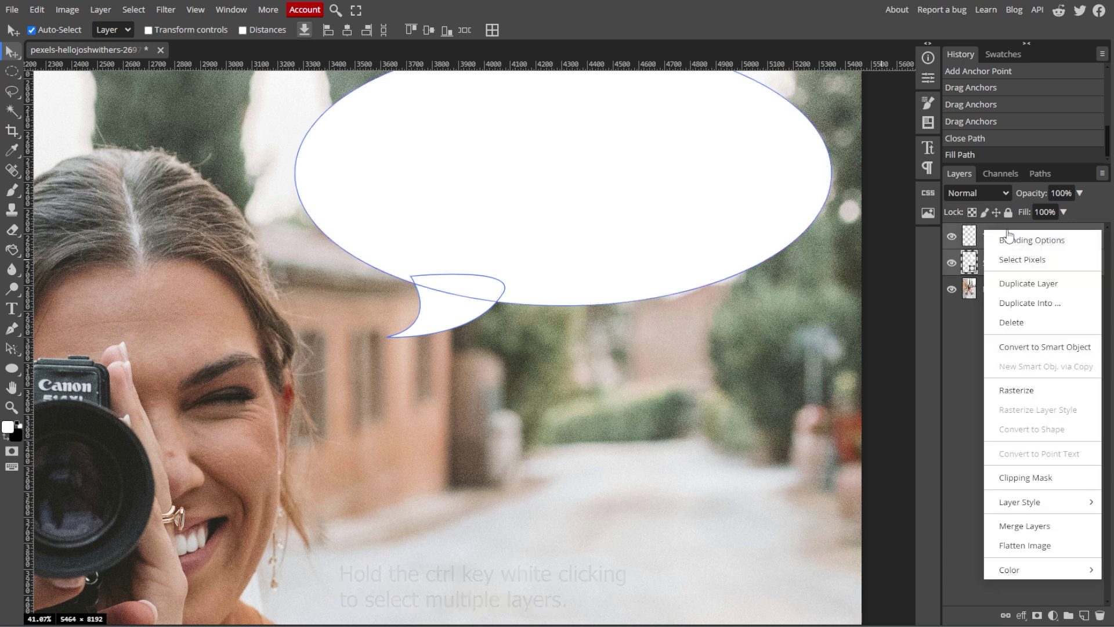
{"action": "left_click", "coordinate": [1026, 527]}
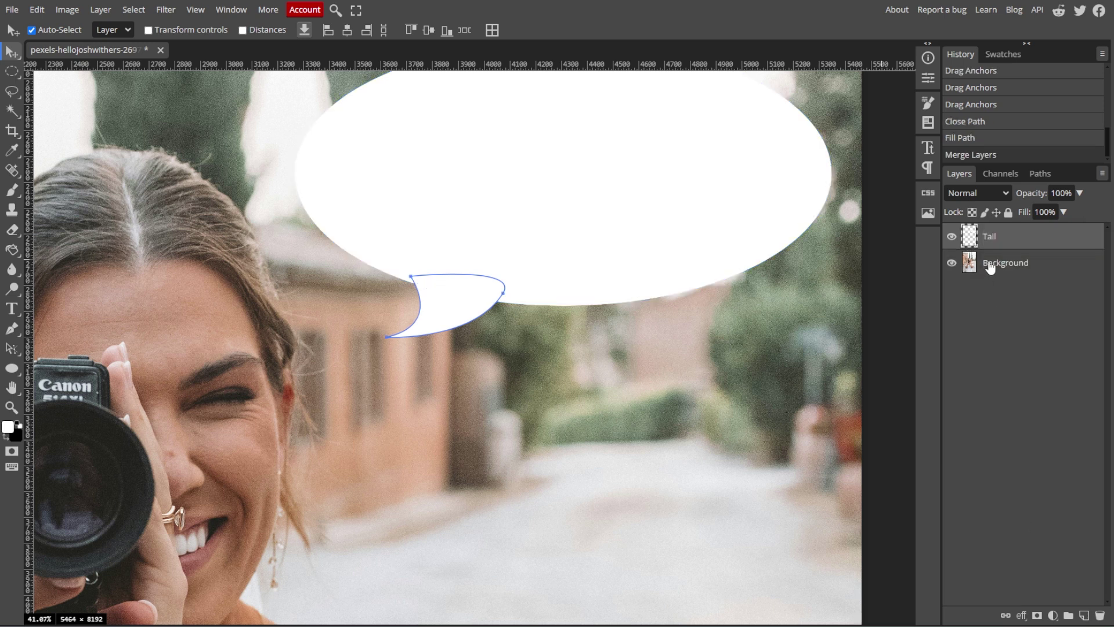
Step: Deselect the active work path so its outline no longer covers the bubble, and return to the layer list
{"action": "left_click", "coordinate": [1036, 174]}
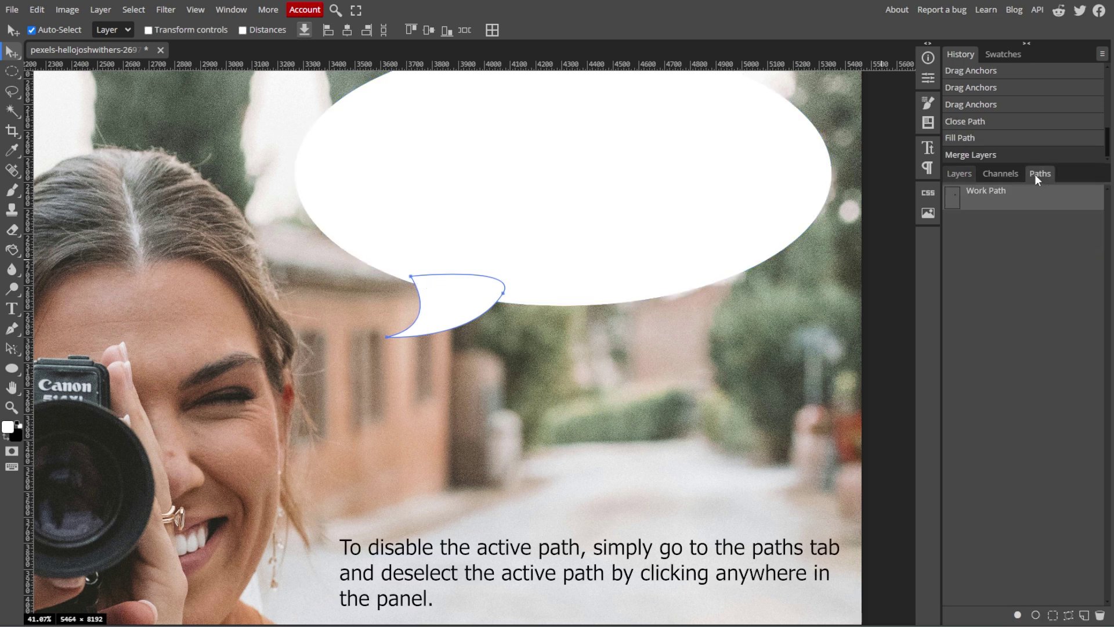
{"action": "left_click", "coordinate": [1012, 233]}
{"action": "left_click", "coordinate": [958, 174]}
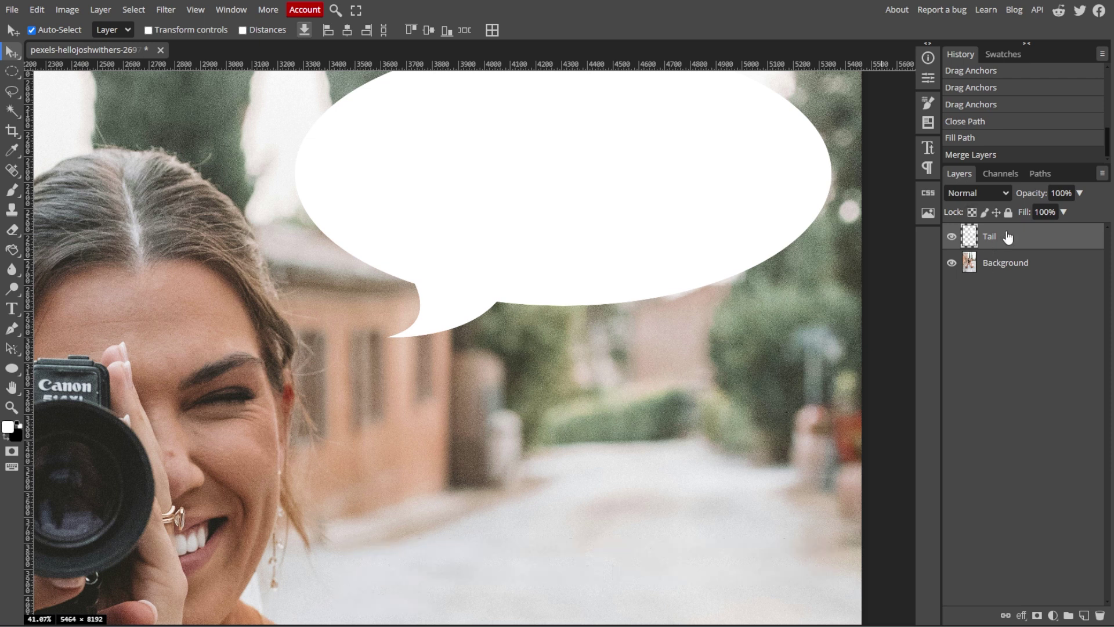
Step: Add the text "smile!" inside the speech bubble and colour it black
{"action": "scroll", "coordinate": [505, 318], "scroll_direction": "up", "scroll_amount": 2}
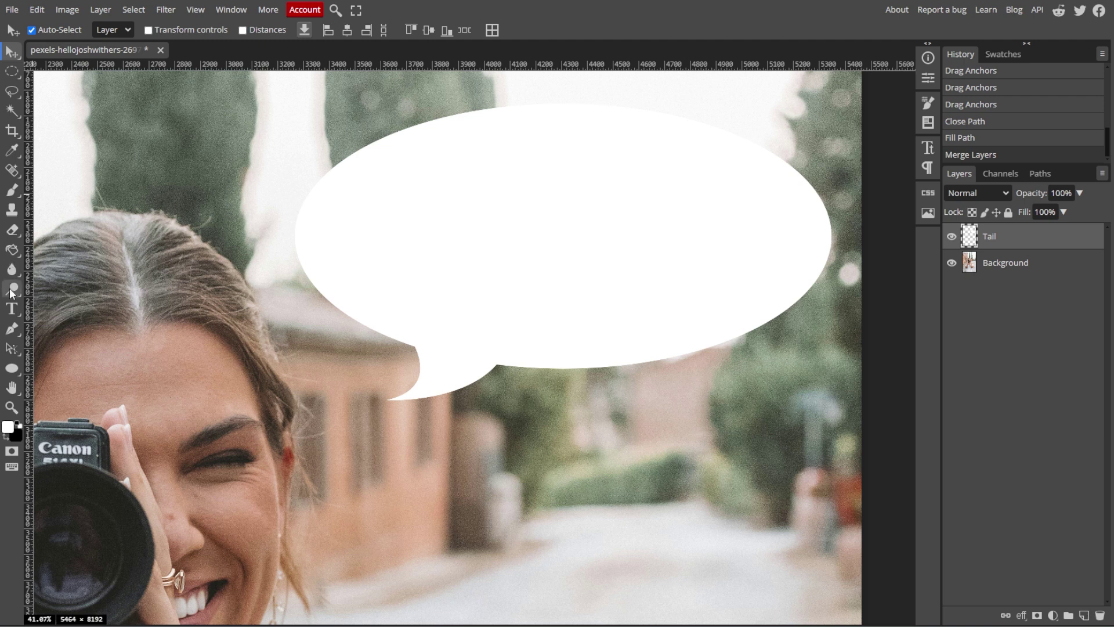
{"action": "left_click", "coordinate": [12, 309]}
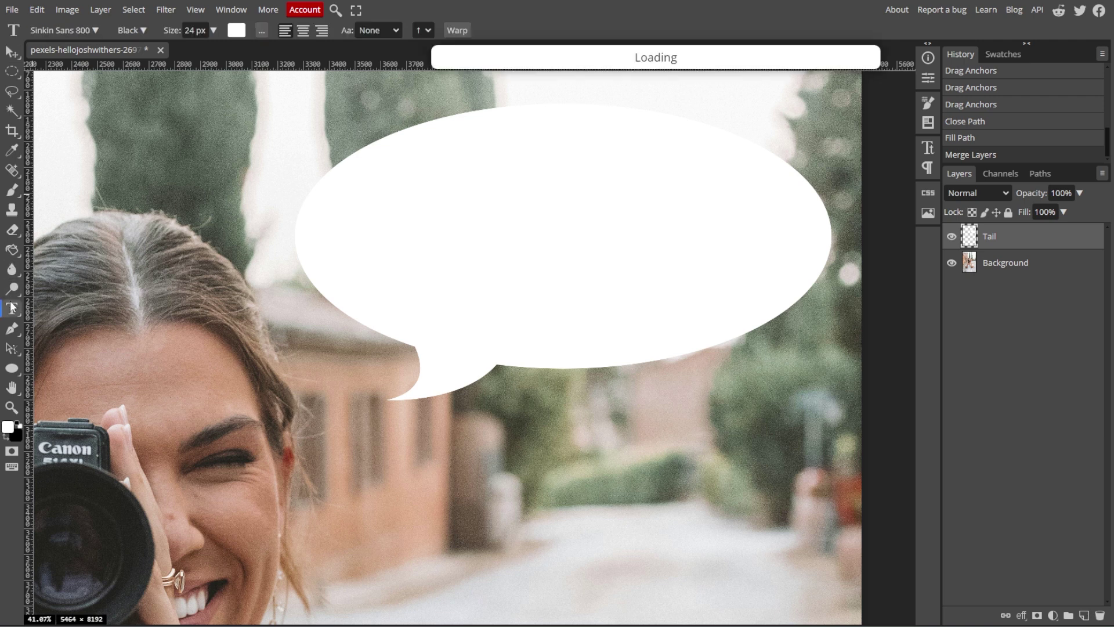
{"action": "left_click", "coordinate": [402, 202]}
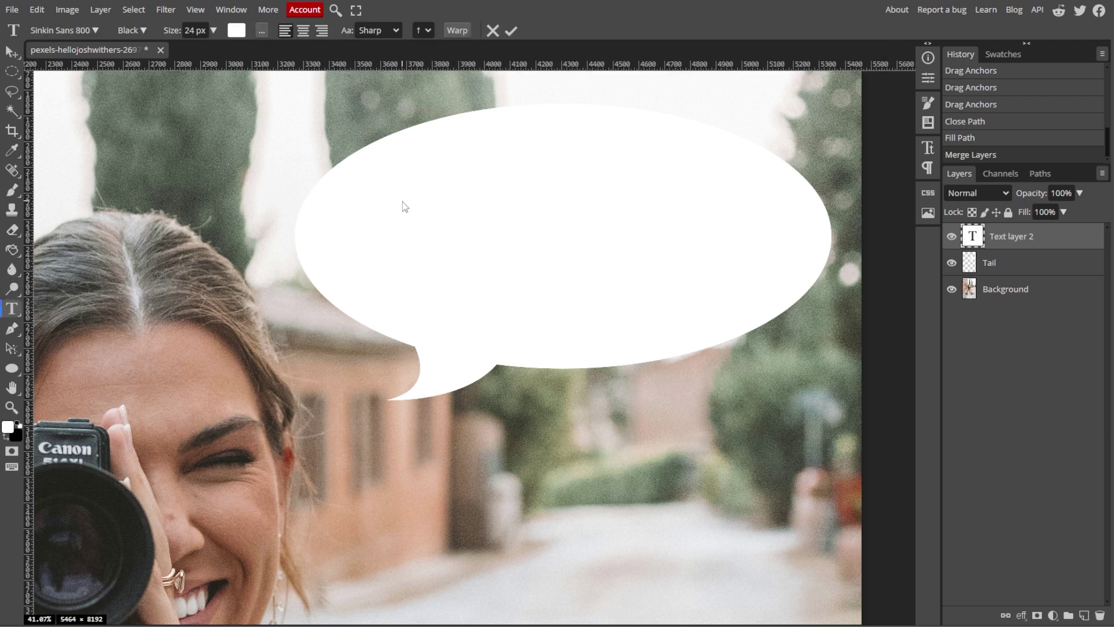
{"action": "type", "text": "smile!"}
{"action": "key", "text": "ctrl+a"}
{"action": "left_click", "coordinate": [236, 31]}
{"action": "left_click_drag", "start_coordinate": [134, 238], "coordinate": [67, 316]}
{"action": "key", "text": "Return"}
Step: Set the bubble text's font to Sinkin Sans 600 and rewrite the text as "Smile!"
{"action": "left_click", "coordinate": [87, 32]}
{"action": "scroll", "coordinate": [129, 238], "scroll_direction": "up", "scroll_amount": 2}
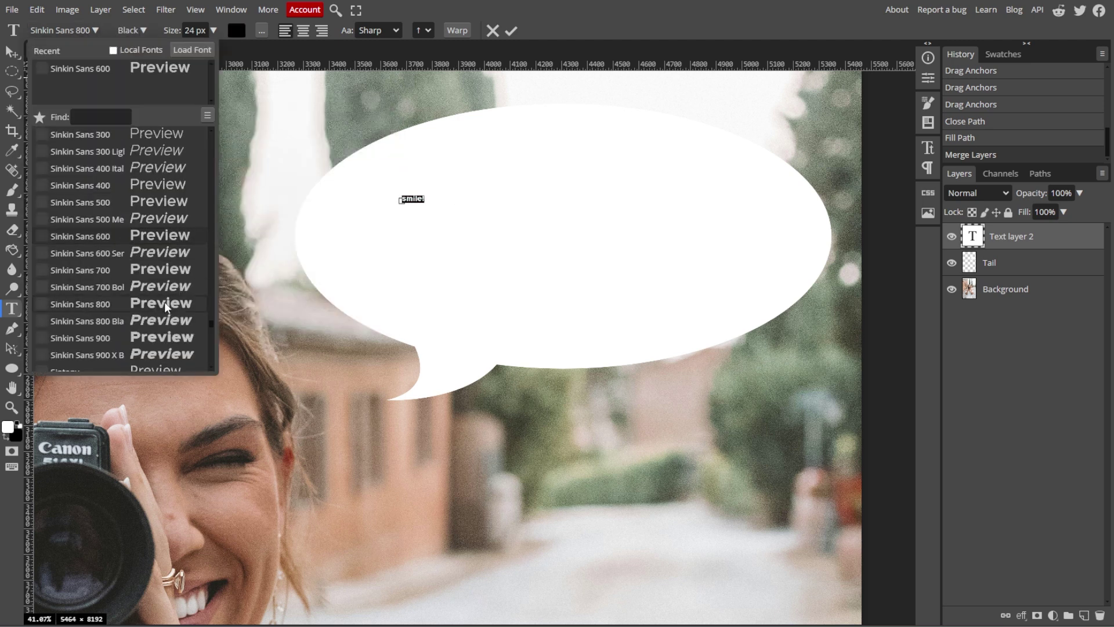
{"action": "left_click", "coordinate": [159, 236]}
{"action": "left_click", "coordinate": [420, 200]}
{"action": "key", "text": "ctrl+a"}
{"action": "type", "text": "S"}
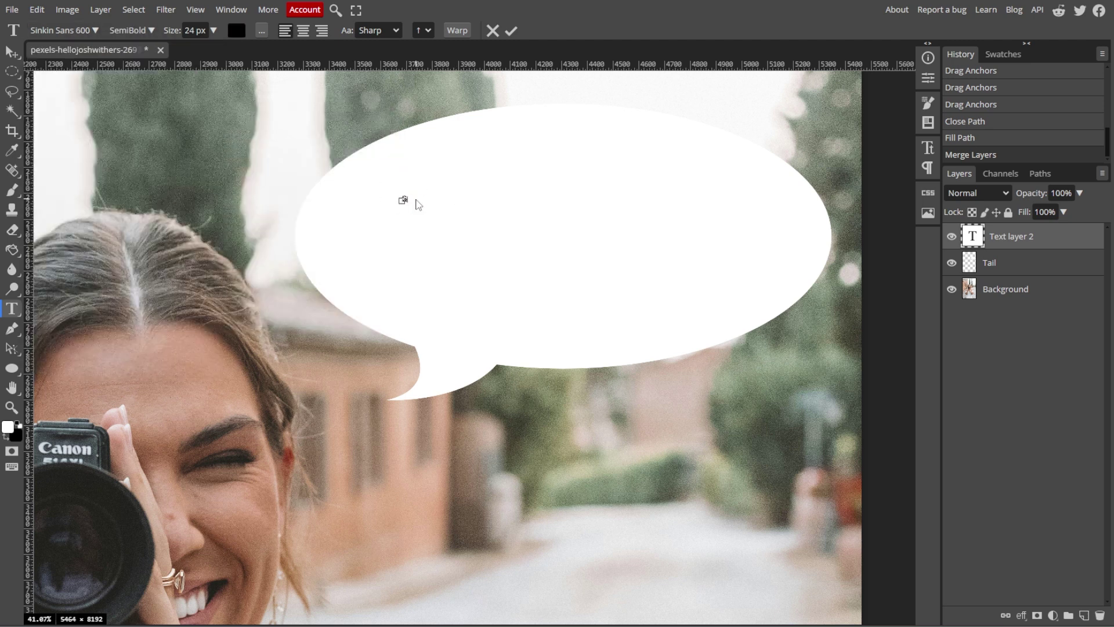
Step: Scale the "Smile!" text up with Free Transform and place it in the middle of the speech bubble
{"action": "key", "text": "ctrl+t"}
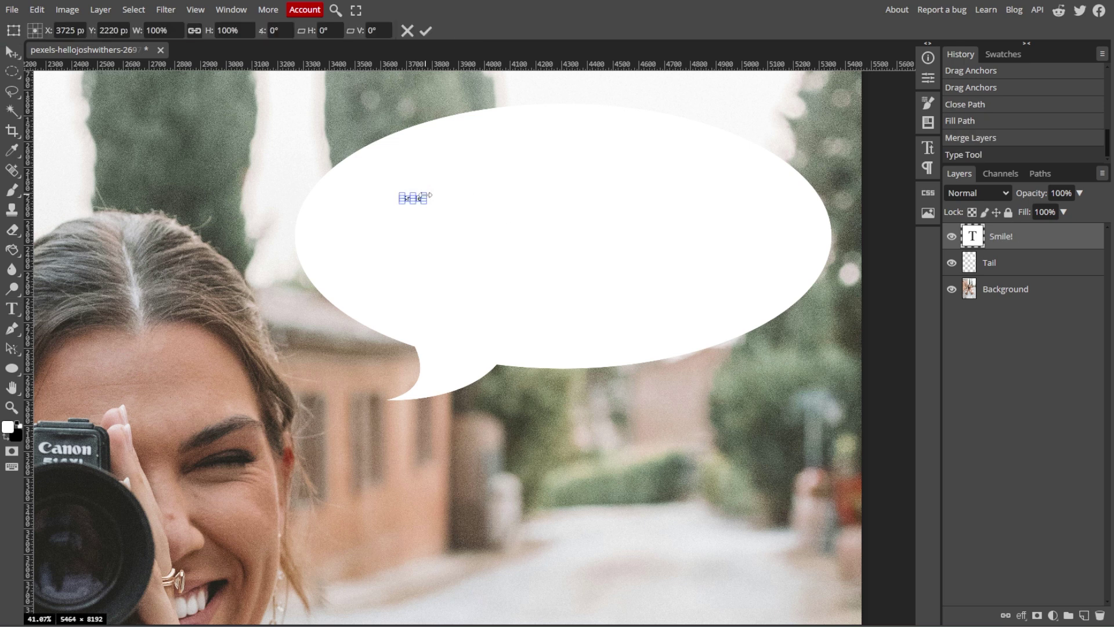
{"action": "left_click_drag", "start_coordinate": [429, 195], "coordinate": [733, 154]}
{"action": "left_click_drag", "start_coordinate": [667, 209], "coordinate": [676, 241]}
{"action": "scroll", "coordinate": [676, 241], "scroll_direction": "right", "scroll_amount": 2}
{"action": "key", "text": "Return"}
{"action": "scroll", "coordinate": [525, 271], "scroll_direction": "down", "scroll_amount": 5}
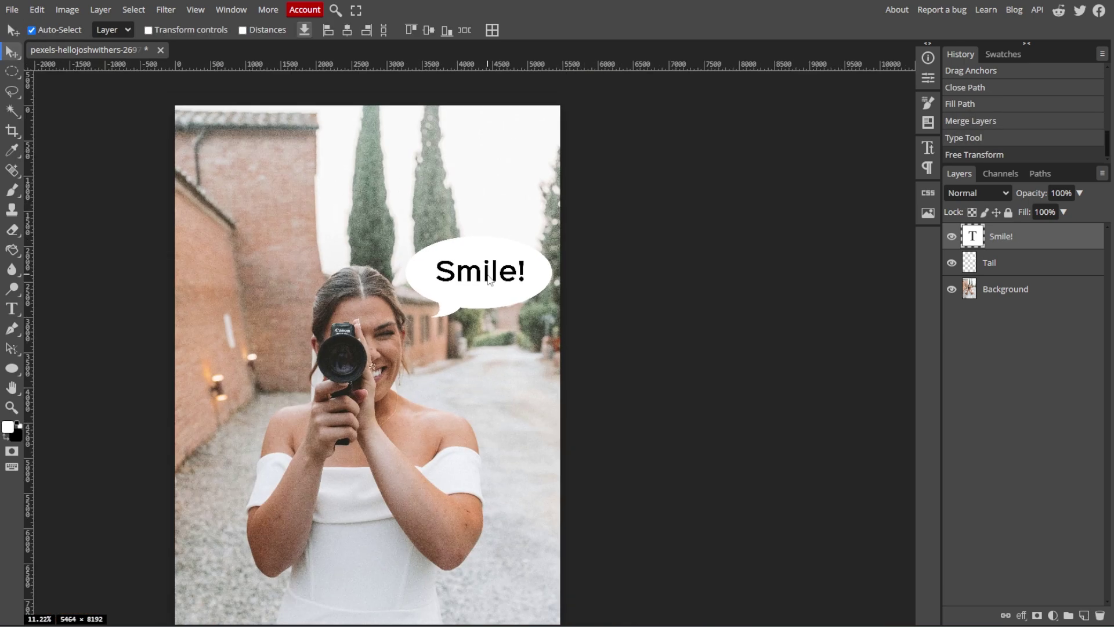
Step: Tighten the letter spacing of the "Smile!" text to a tracking of -69%
{"action": "double_click", "coordinate": [490, 281]}
{"action": "left_click", "coordinate": [928, 168]}
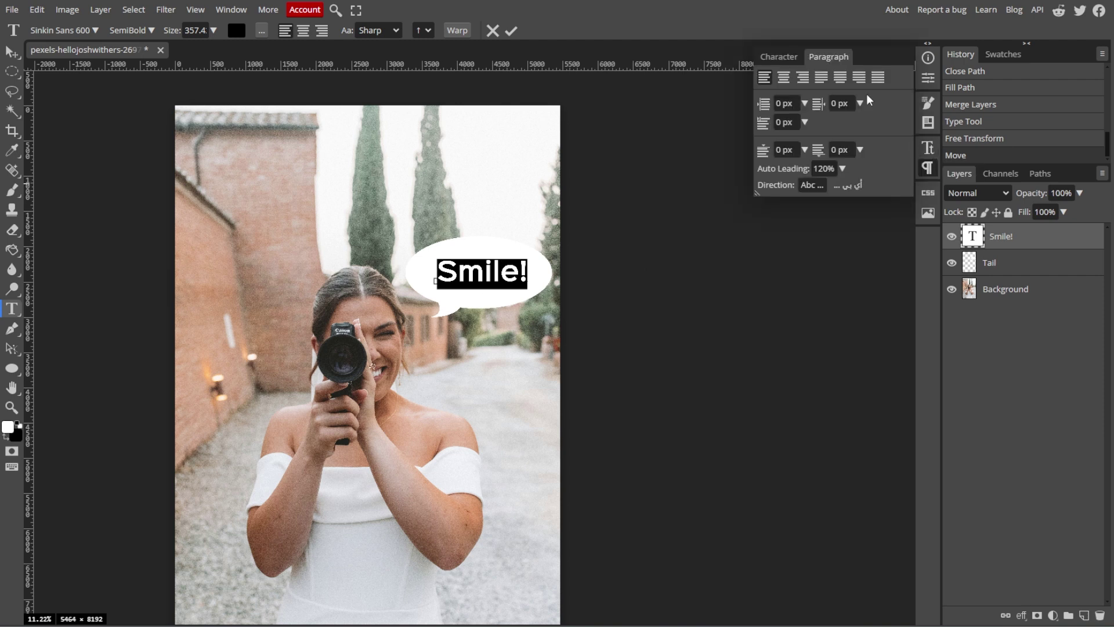
{"action": "left_click", "coordinate": [779, 56]}
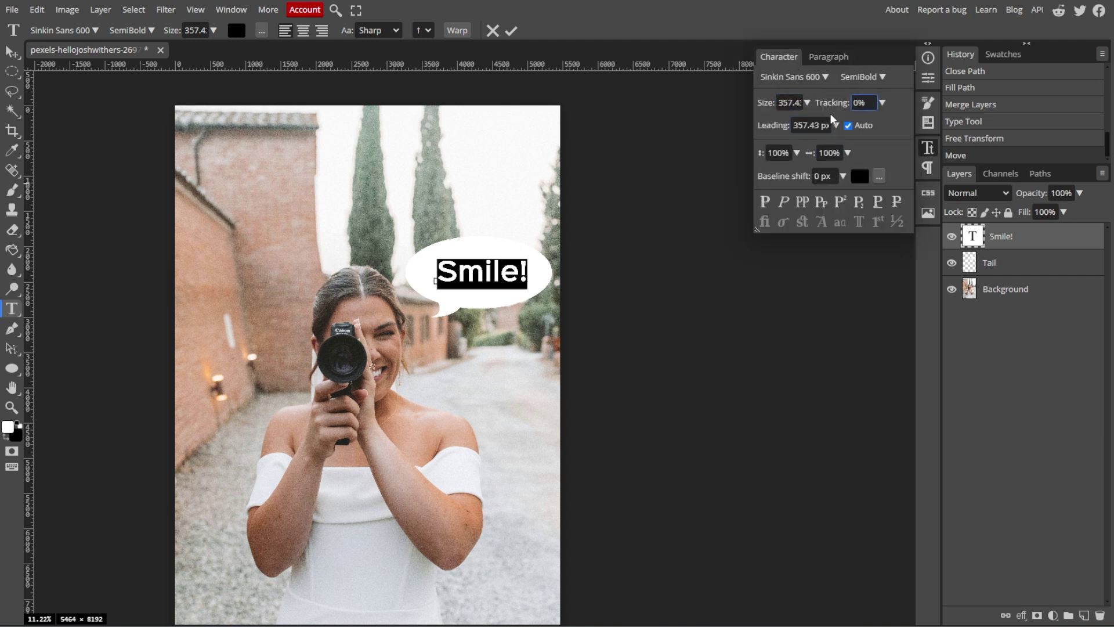
{"action": "left_click_drag", "start_coordinate": [832, 103], "coordinate": [27, 57]}
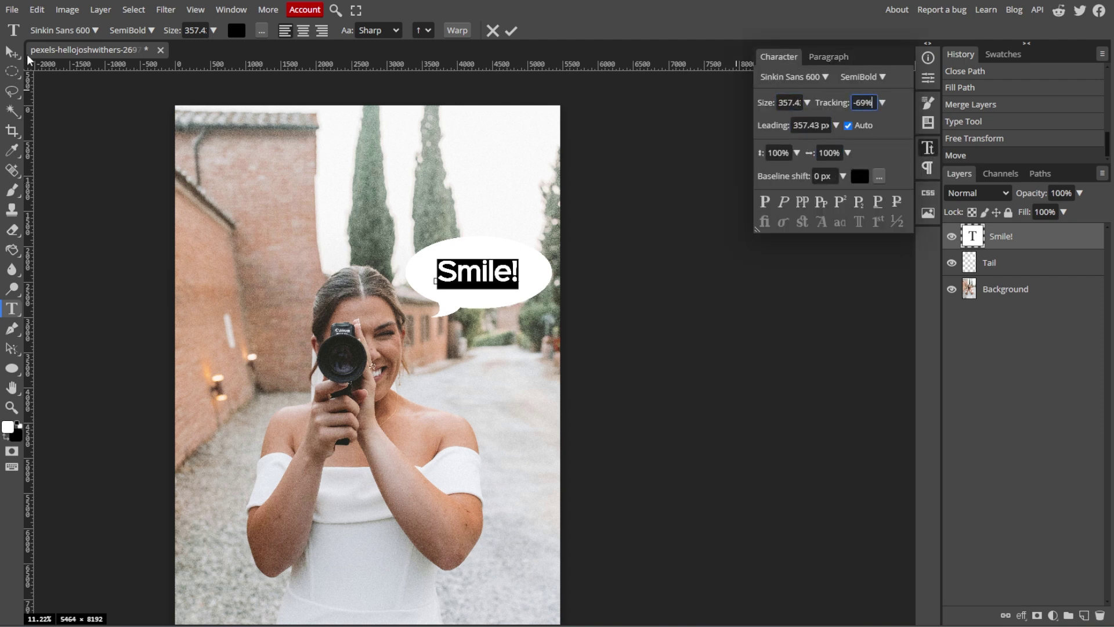
Step: Move the "Smile!" text slightly to re-centre it in the bubble, and close the character settings
{"action": "left_click", "coordinate": [13, 52]}
{"action": "scroll", "coordinate": [491, 266], "scroll_direction": "up", "scroll_amount": 6}
{"action": "left_click_drag", "start_coordinate": [483, 348], "coordinate": [489, 348]}
{"action": "left_click", "coordinate": [927, 149]}
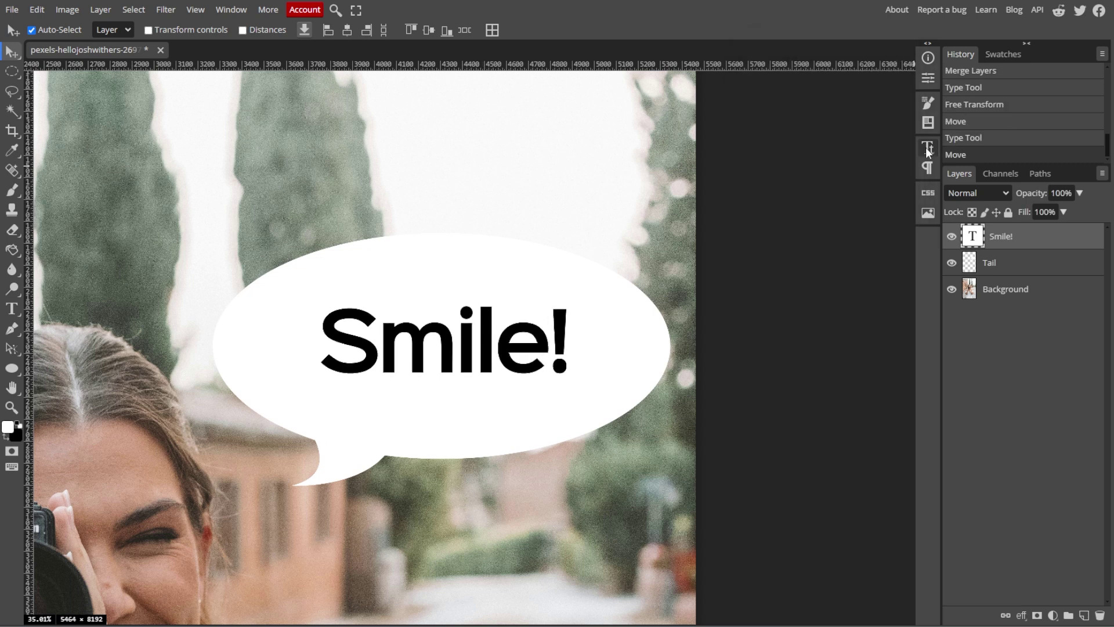
Step: Open the Tail layer's blending options, enable Drop Shadow and leave the 3D effect switched off
{"action": "scroll", "coordinate": [476, 343], "scroll_direction": "down", "scroll_amount": 5}
{"action": "scroll", "coordinate": [575, 365], "scroll_direction": "left", "scroll_amount": 2}
{"action": "scroll", "coordinate": [577, 365], "scroll_direction": "down", "scroll_amount": 1}
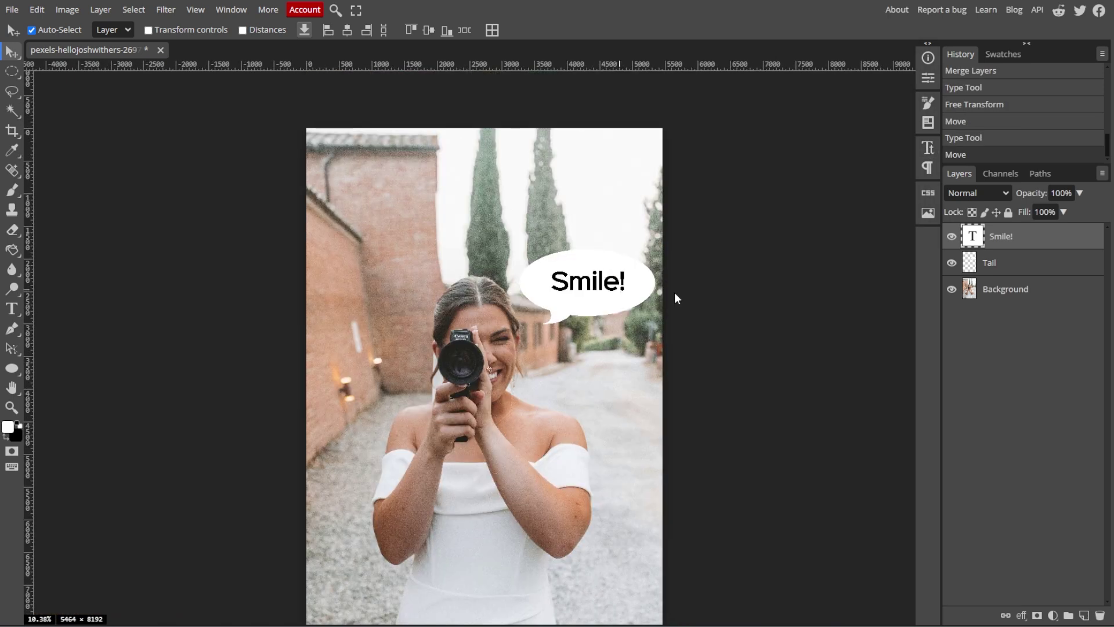
{"action": "left_click", "coordinate": [1013, 264]}
{"action": "right_click", "coordinate": [1014, 270]}
{"action": "left_click", "coordinate": [1017, 273]}
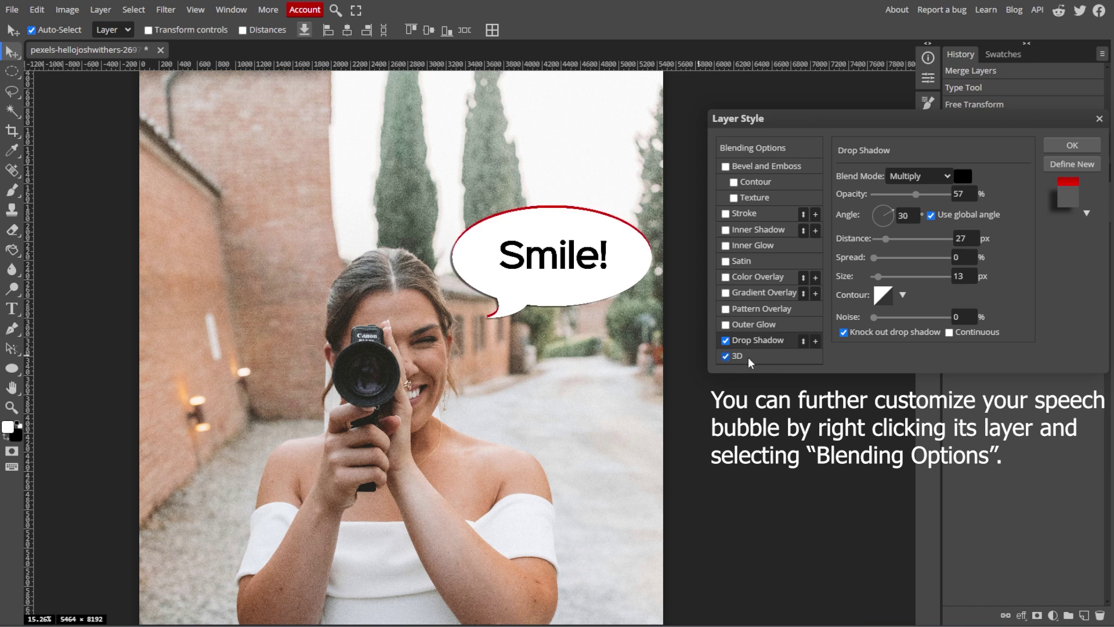
{"action": "left_click", "coordinate": [725, 355]}
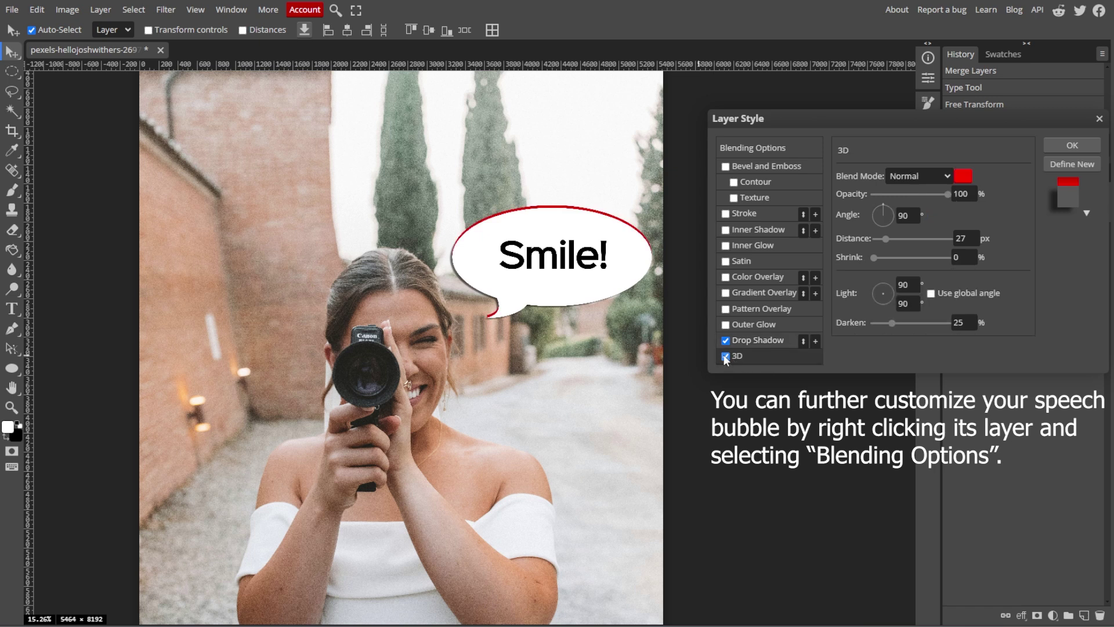
{"action": "left_click", "coordinate": [726, 356]}
Step: Set the bubble's drop shadow to 50% opacity, 38 px distance and 41 px size
{"action": "left_click", "coordinate": [755, 341]}
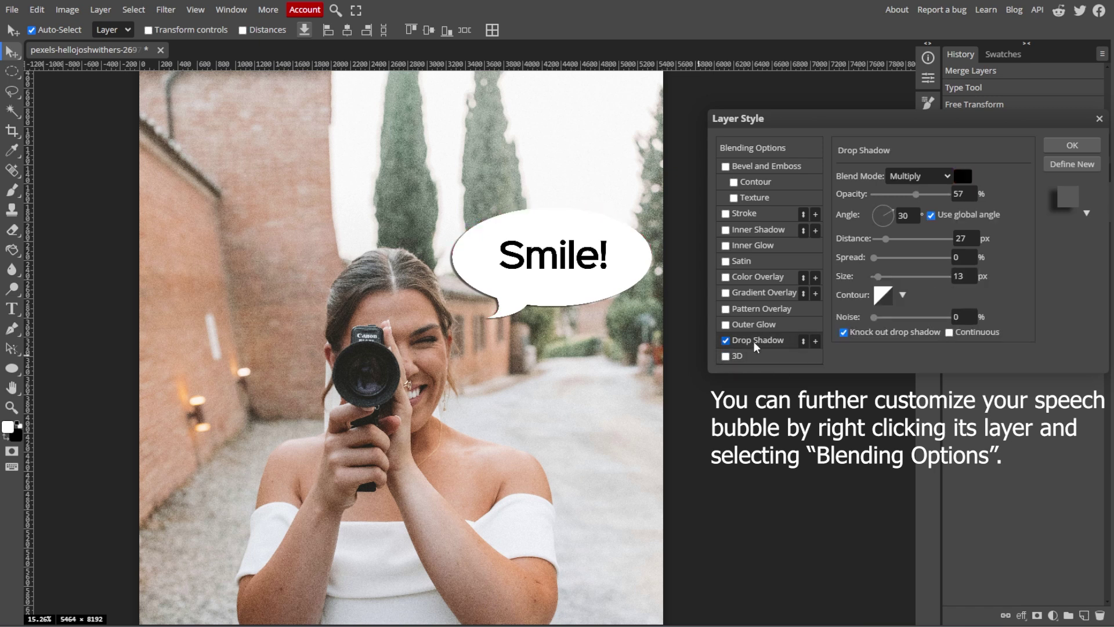
{"action": "left_click_drag", "start_coordinate": [915, 201], "coordinate": [910, 201]}
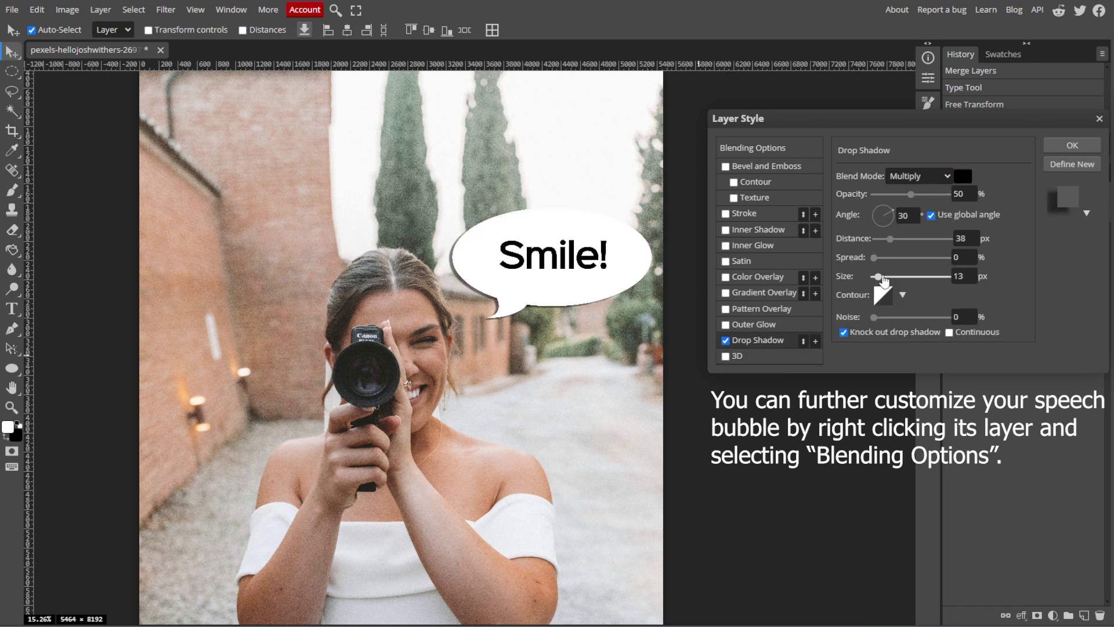
{"action": "left_click_drag", "start_coordinate": [878, 278], "coordinate": [889, 279]}
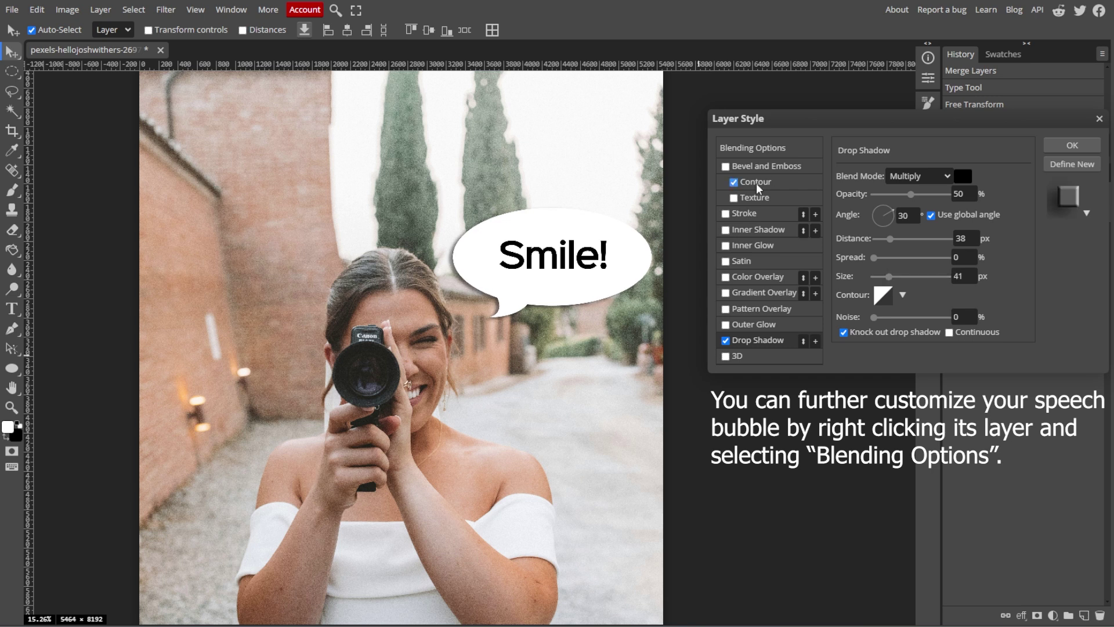
Step: Enable Bevel and Emboss with Contour for the bubble, without Texture, and set the contour range to about 33%
{"action": "left_click", "coordinate": [757, 183]}
{"action": "left_click", "coordinate": [738, 199]}
{"action": "left_click", "coordinate": [762, 184]}
{"action": "left_click_drag", "start_coordinate": [893, 201], "coordinate": [907, 202]}
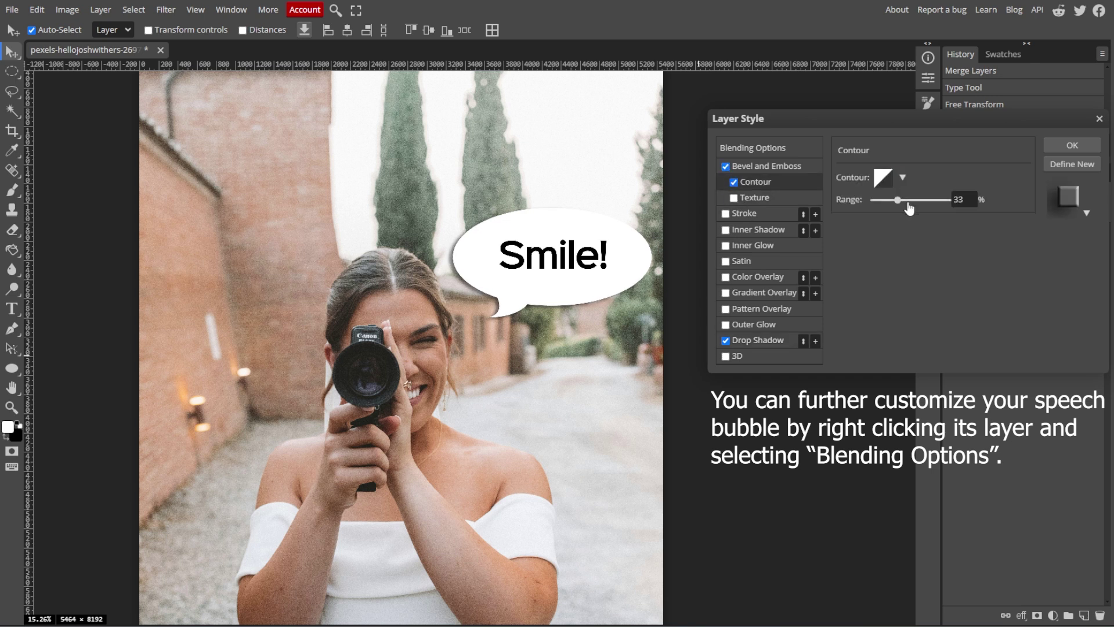
Step: Try several contour presets for the bubble's bevel, choose the linear one and apply the layer style
{"action": "left_click", "coordinate": [884, 179]}
{"action": "left_click", "coordinate": [380, 227]}
{"action": "left_click", "coordinate": [903, 178]}
{"action": "left_click", "coordinate": [985, 255]}
{"action": "left_click", "coordinate": [961, 256]}
{"action": "left_click", "coordinate": [939, 256]}
{"action": "left_click", "coordinate": [913, 256]}
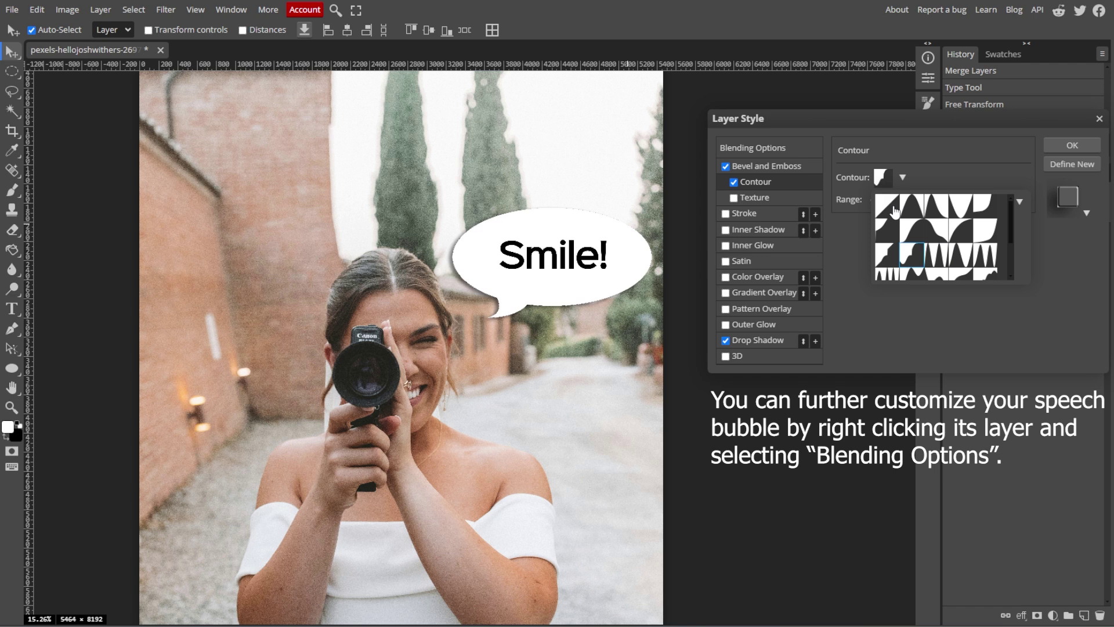
{"action": "left_click", "coordinate": [890, 207]}
{"action": "left_click", "coordinate": [1072, 146]}
Step: Add a light pink Color Overlay to the Tail layer in its blending options and apply it
{"action": "right_click", "coordinate": [1025, 261]}
{"action": "left_click", "coordinate": [1025, 267]}
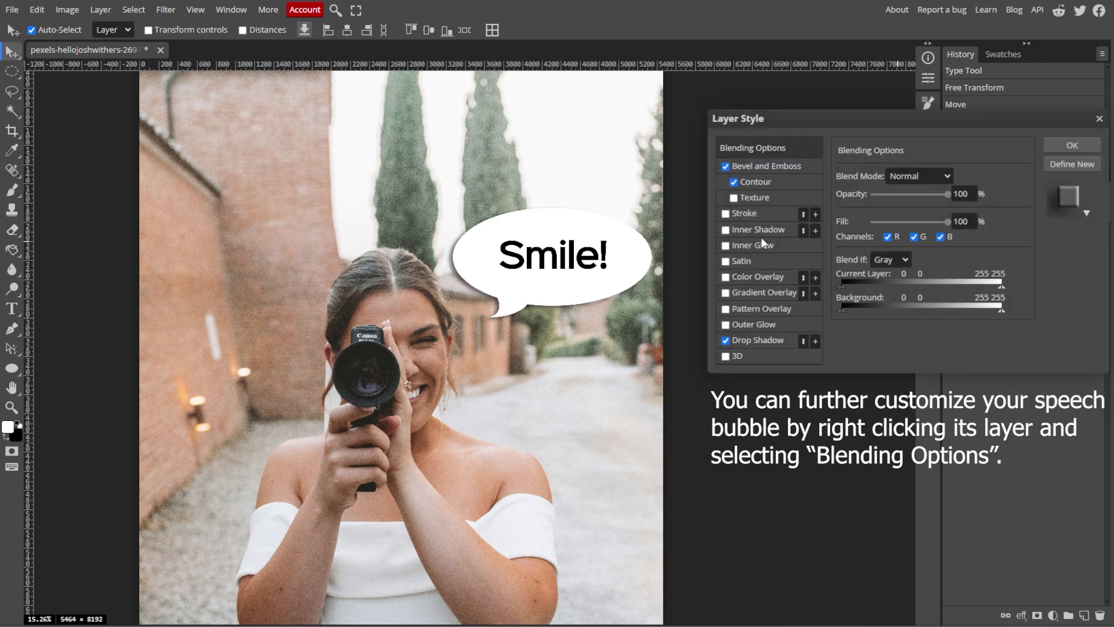
{"action": "left_click", "coordinate": [758, 276]}
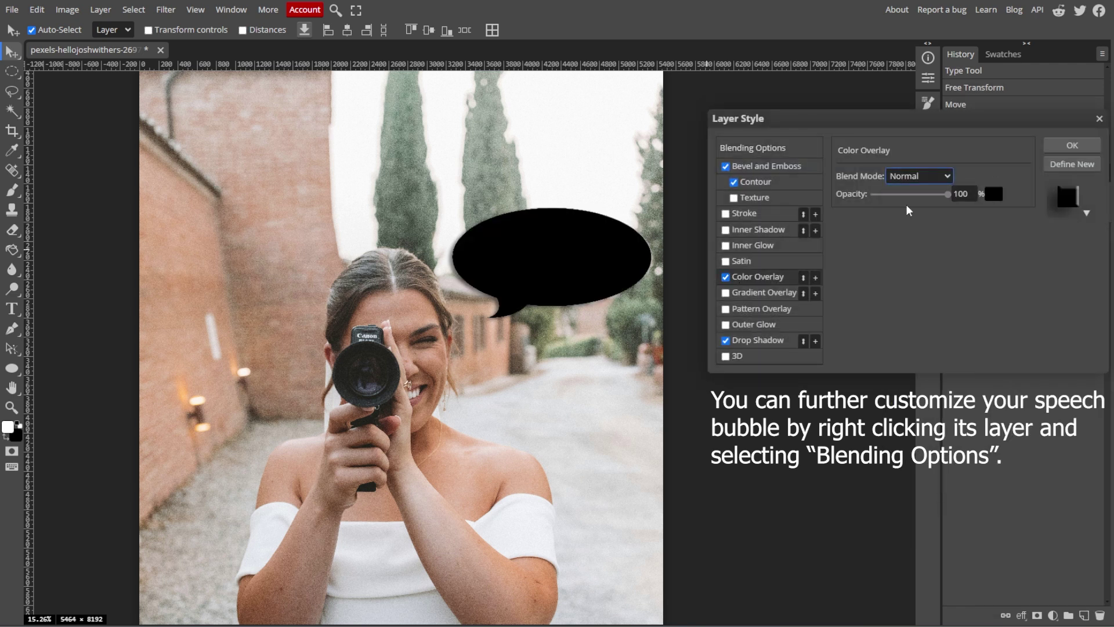
{"action": "left_click", "coordinate": [991, 176]}
{"action": "left_click", "coordinate": [763, 287]}
{"action": "mouse_move", "coordinate": [762, 284]}
{"action": "left_mouse_down"}
{"action": "mouse_move", "coordinate": [755, 224]}
{"action": "mouse_move", "coordinate": [767, 201]}
{"action": "left_mouse_up"}
{"action": "left_click", "coordinate": [1014, 202]}
{"action": "left_click", "coordinate": [1072, 145]}
Step: Start exporting the finished image as a PNG and check the speech bubble in the export preview
{"action": "scroll", "coordinate": [584, 324], "scroll_direction": "down", "scroll_amount": 5}
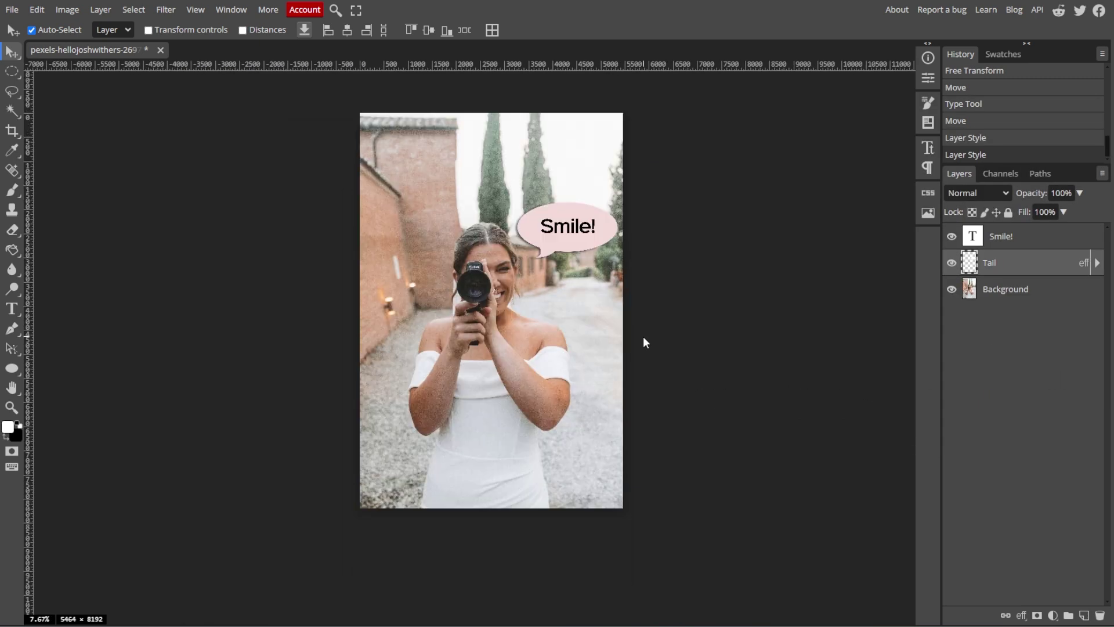
{"action": "scroll", "coordinate": [648, 340], "scroll_direction": "up", "scroll_amount": 2}
{"action": "scroll", "coordinate": [615, 343], "scroll_direction": "right", "scroll_amount": 1}
{"action": "scroll", "coordinate": [609, 346], "scroll_direction": "up", "scroll_amount": 1}
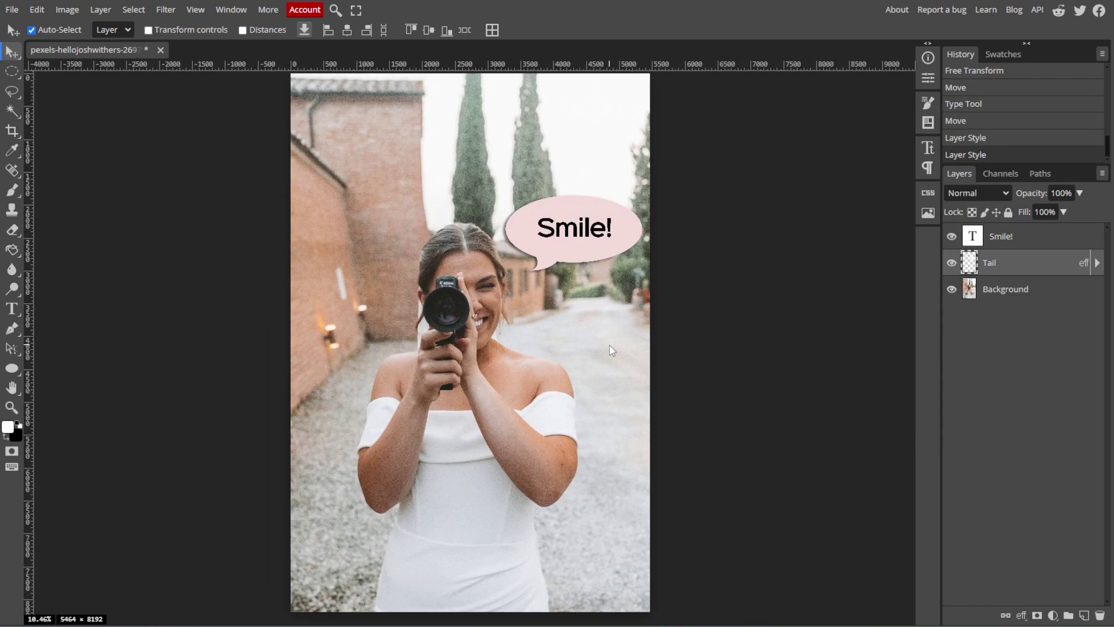
{"action": "left_click", "coordinate": [11, 9]}
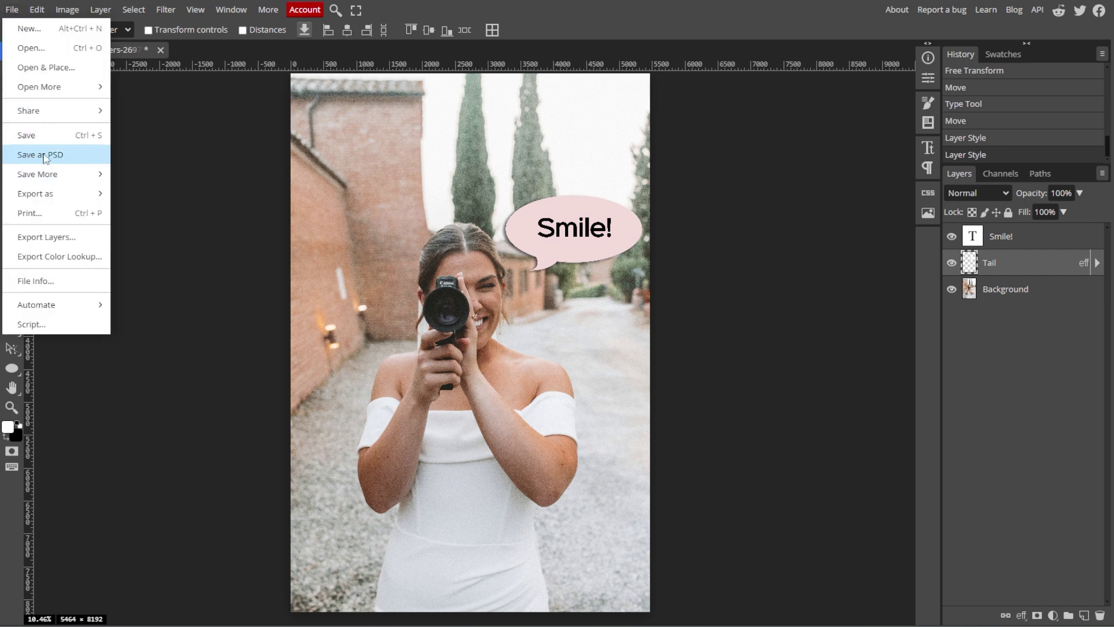
{"action": "mouse_move", "coordinate": [42, 195]}
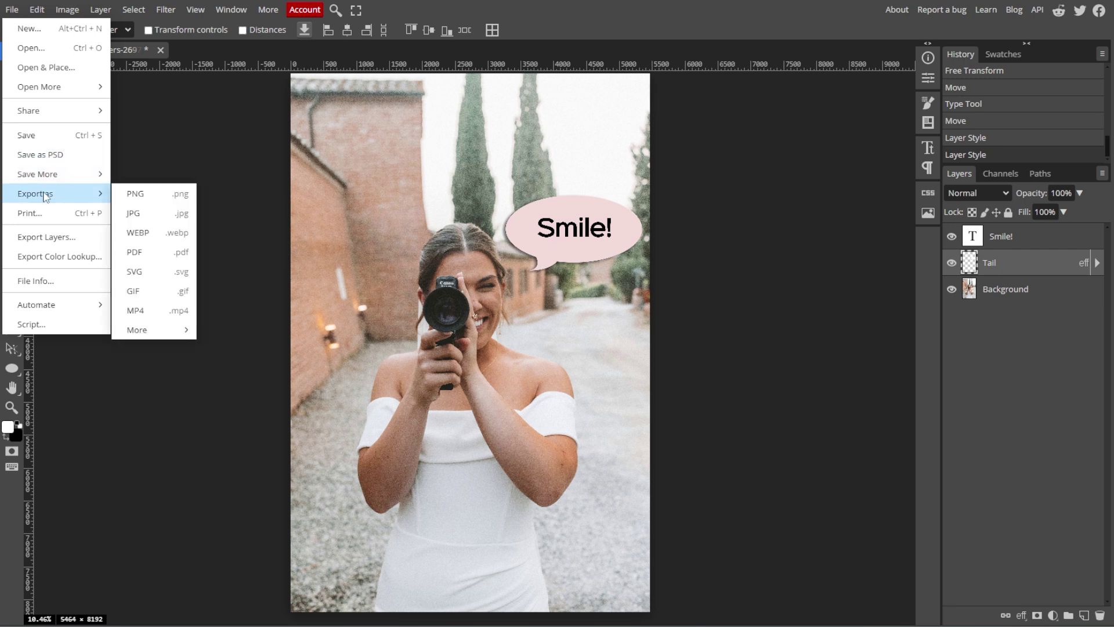
{"action": "left_click", "coordinate": [131, 195]}
{"action": "scroll", "coordinate": [315, 229], "scroll_direction": "down", "scroll_amount": 5}
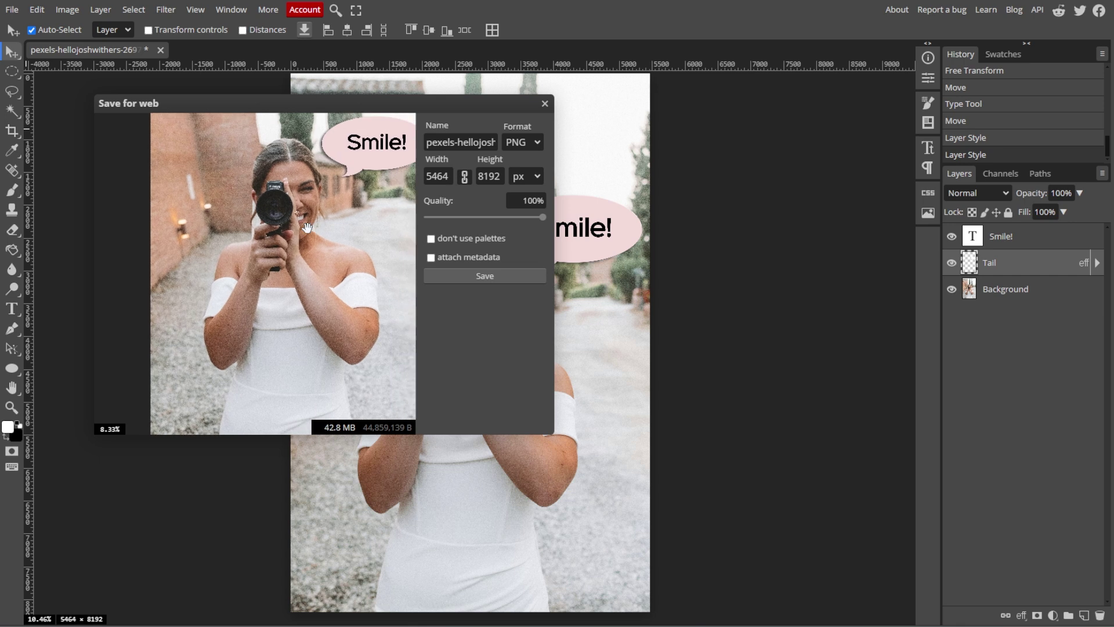
{"action": "left_click_drag", "start_coordinate": [275, 247], "coordinate": [275, 250]}
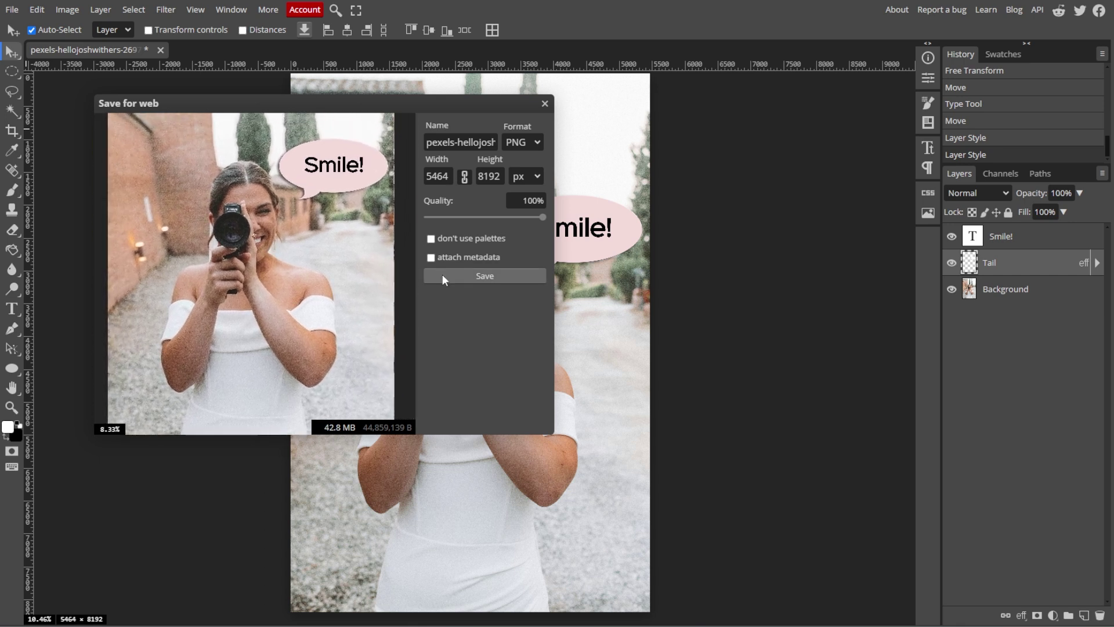